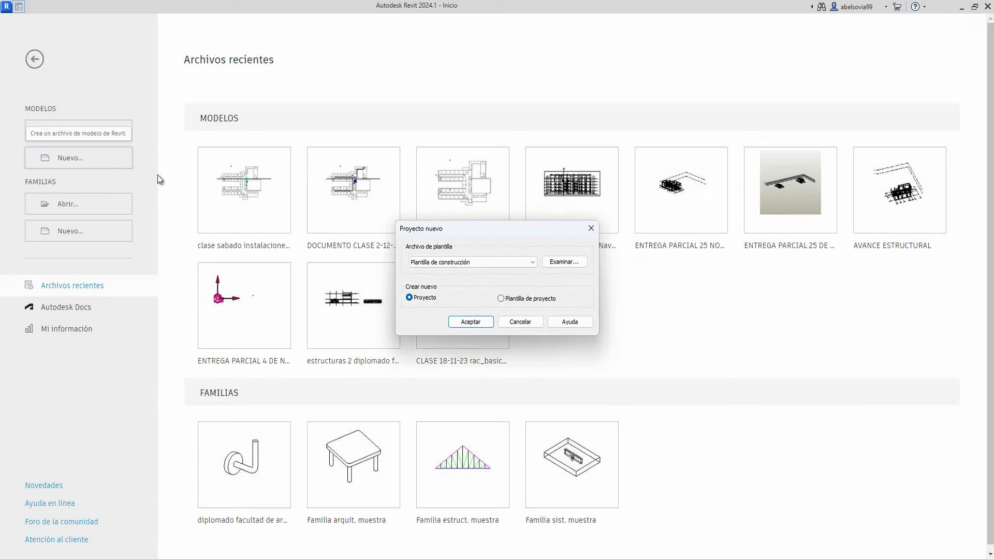
# Create a new project from the Plantilla arquitectónica template
pyautogui.click(499, 263)
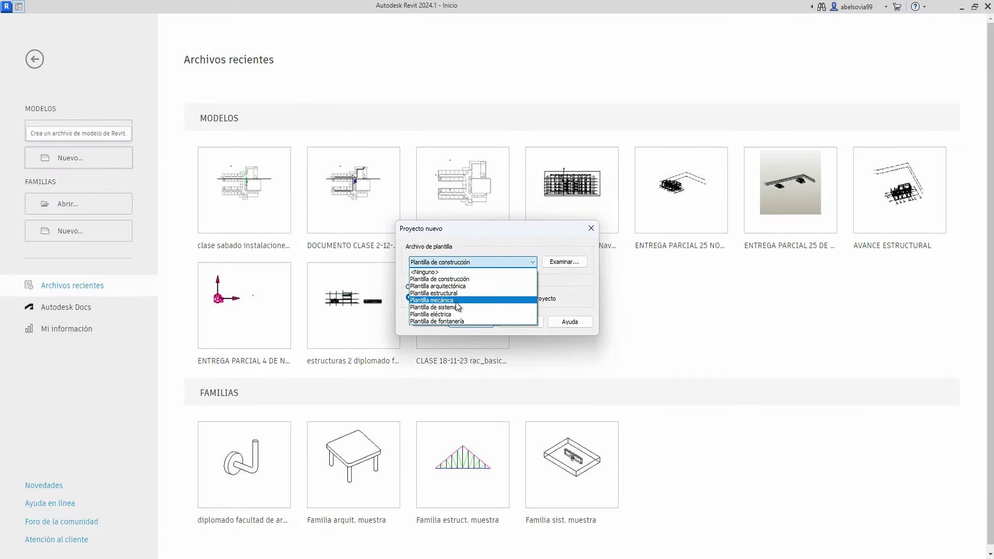
pyautogui.click(454, 287)
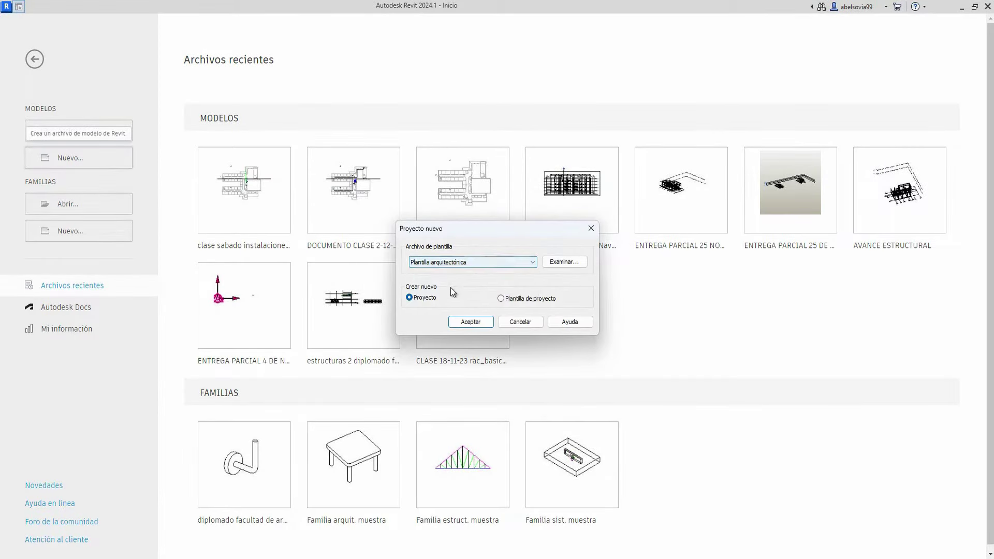
pyautogui.click(467, 321)
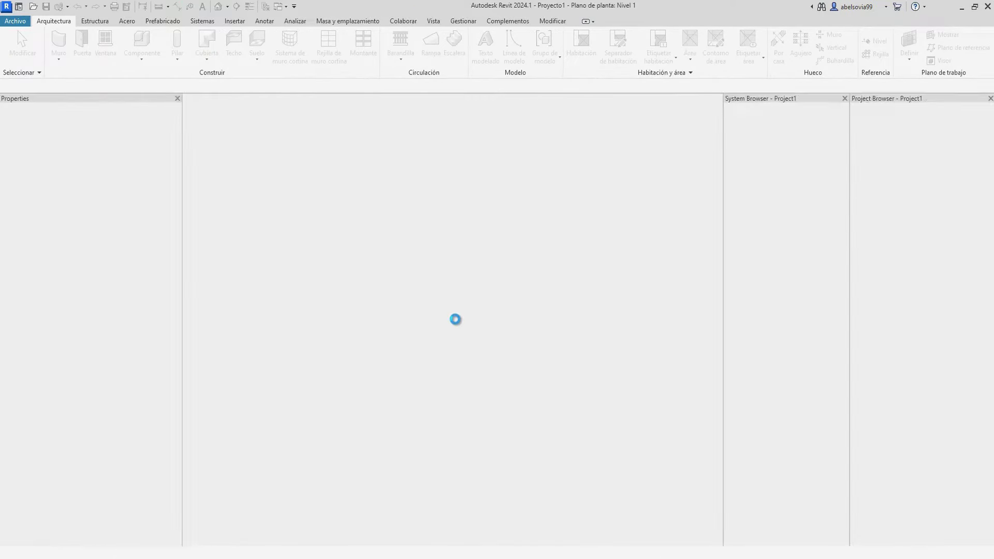
# Draw a straight 18-riser Madera - C=18cm H=28cm stair run on Nivel 1 and finish editing
pyautogui.click(454, 44)
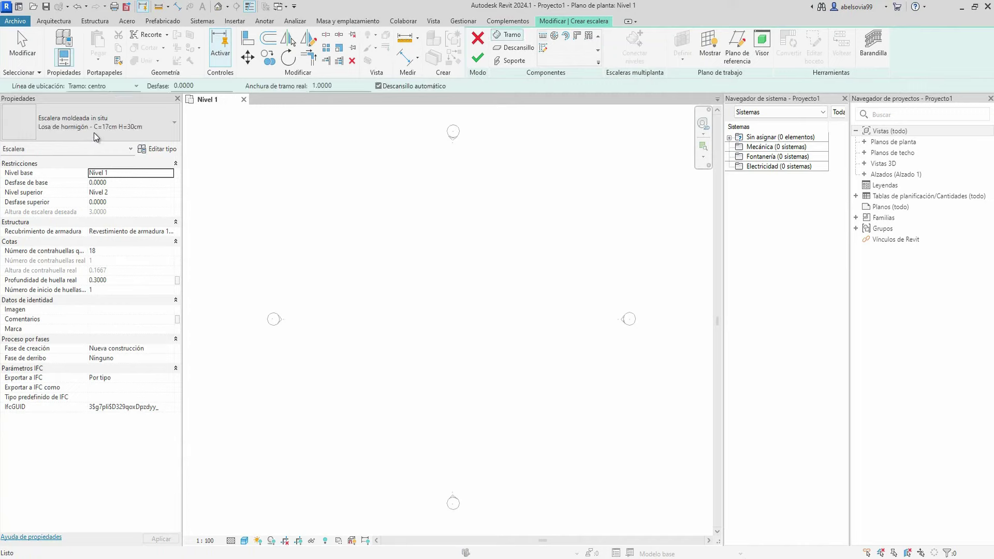
pyautogui.click(94, 133)
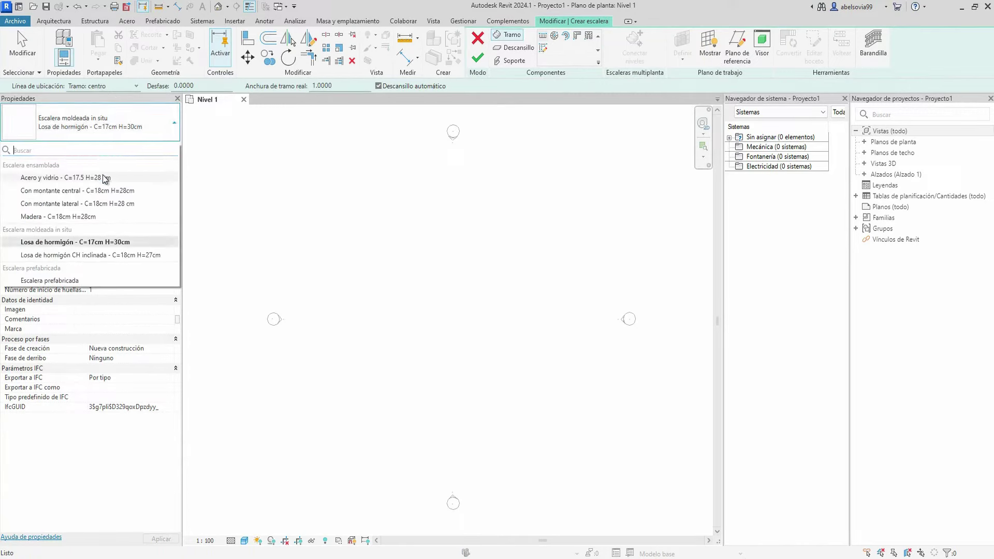
pyautogui.click(69, 217)
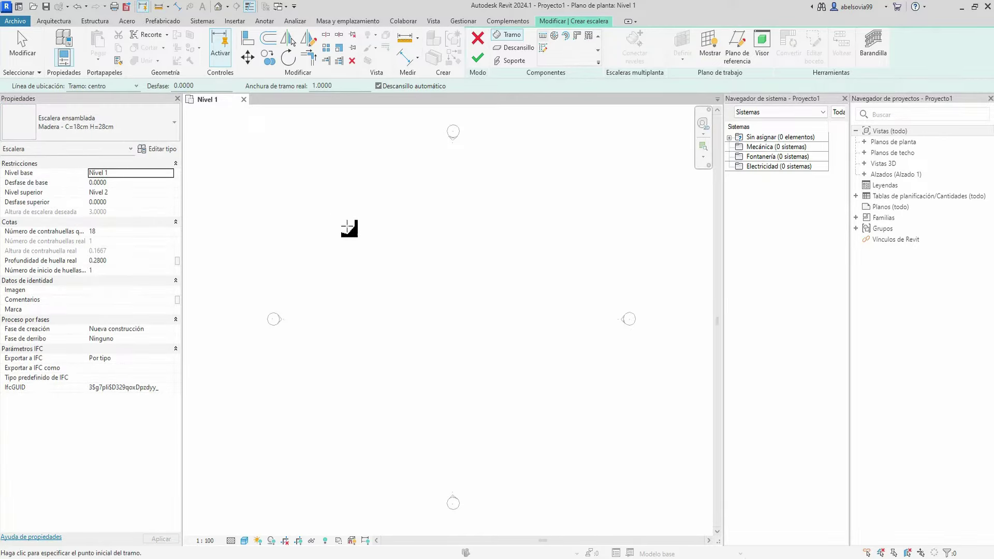
pyautogui.scroll(1, 403, 261)
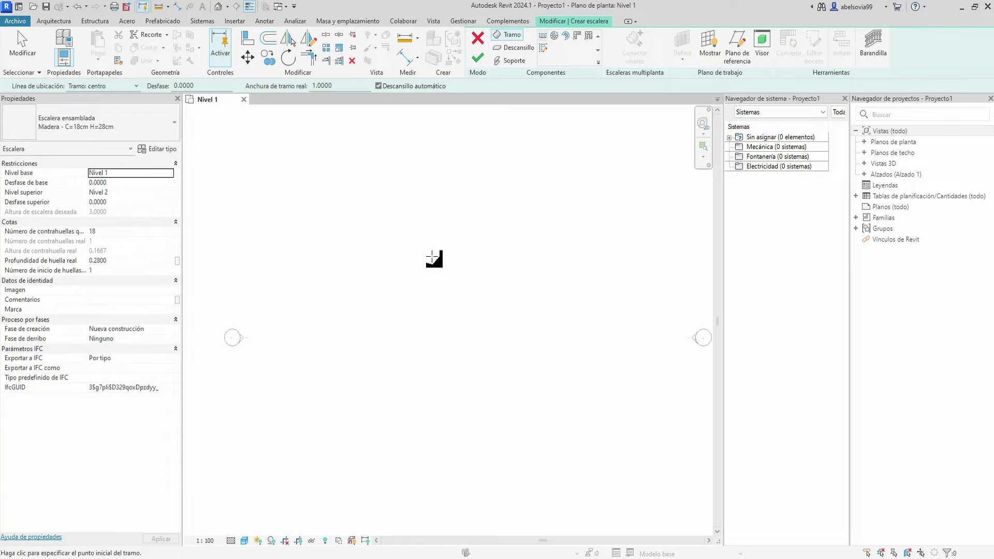
pyautogui.click(399, 282)
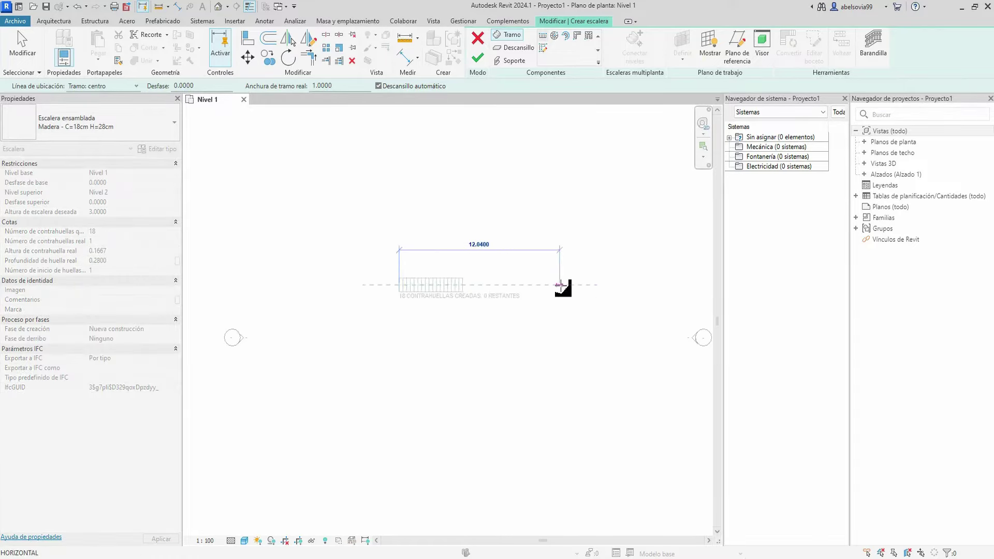
pyautogui.click(561, 284)
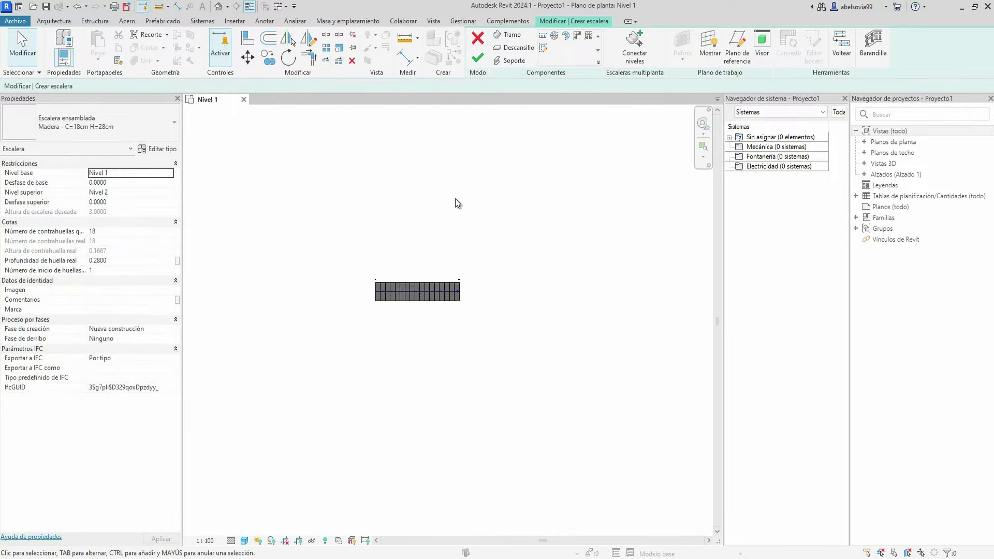
pyautogui.click(475, 65)
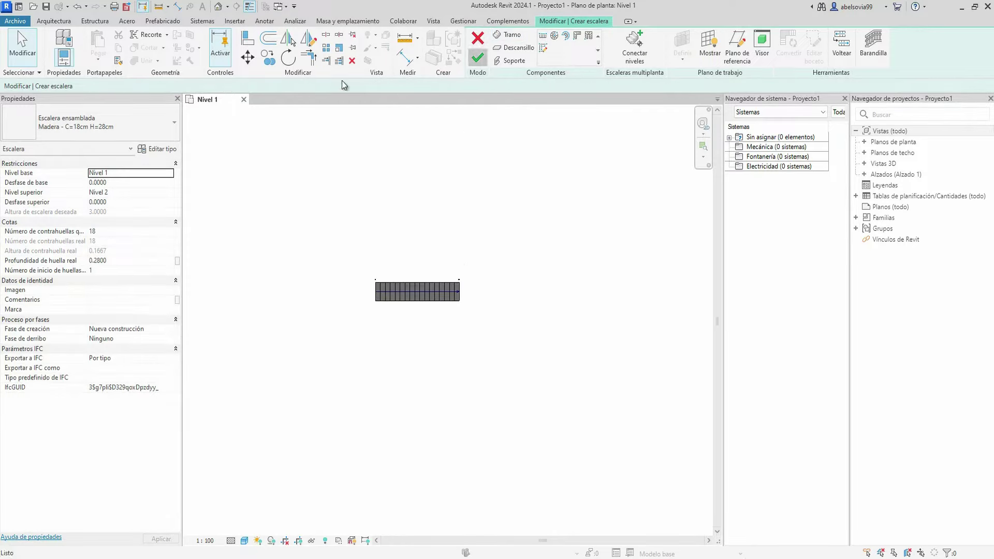
# Open the default 3D view and orbit to see the stair diagonally
pyautogui.click(218, 6)
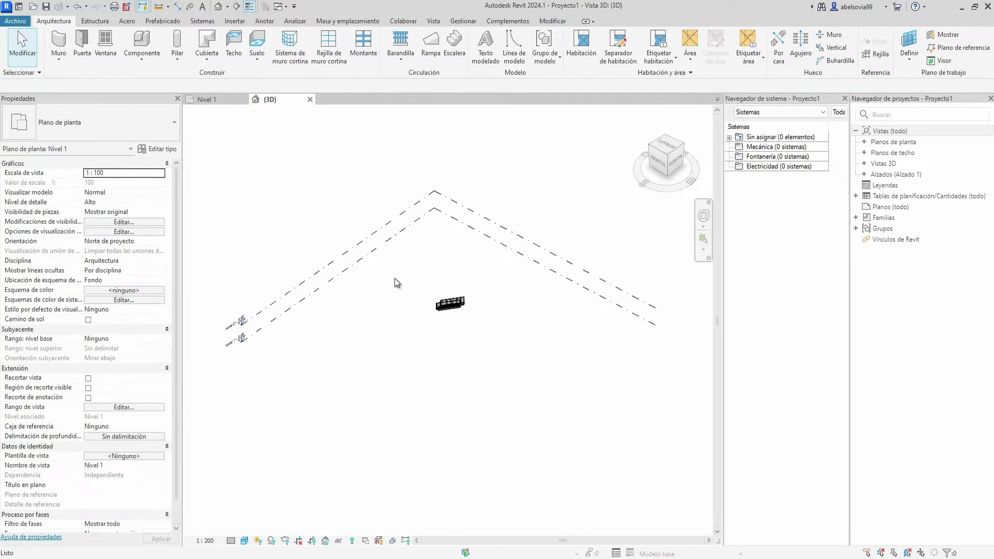
pyautogui.scroll(3, 440, 305)
pyautogui.scroll(3, 470, 313)
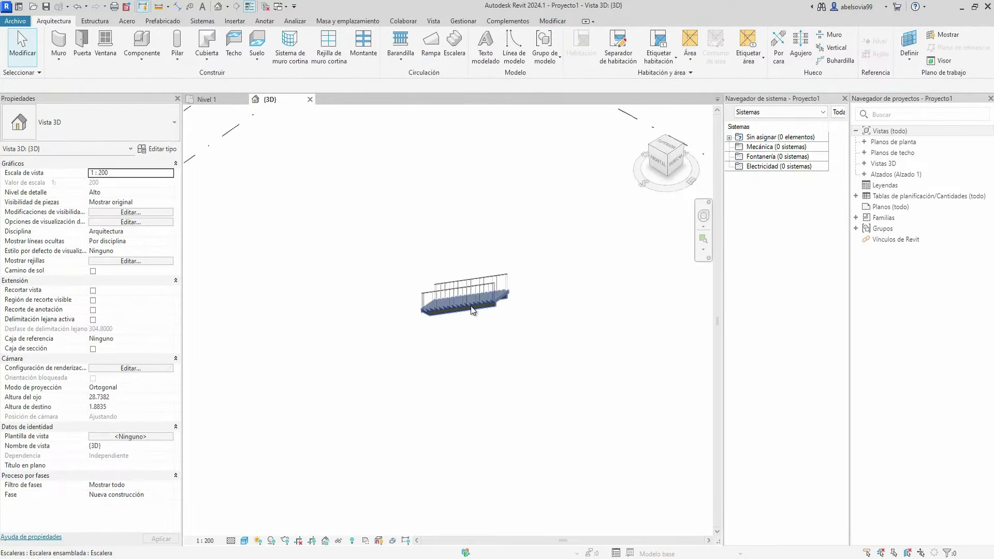
pyautogui.click(477, 293)
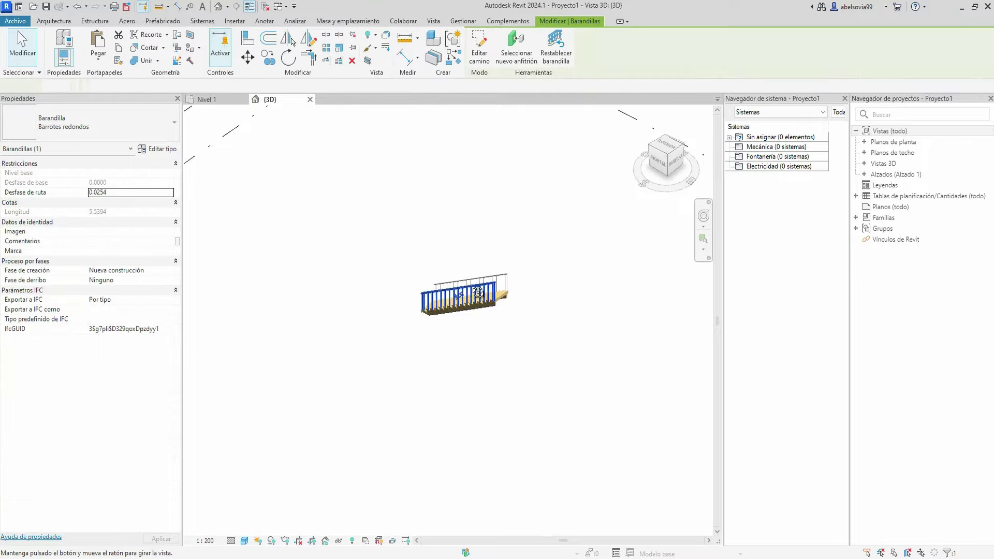
pyautogui.keyDown('shift'); pyautogui.moveTo(477, 292); pyautogui.dragTo(581, 273, button='middle'); pyautogui.keyUp('shift')
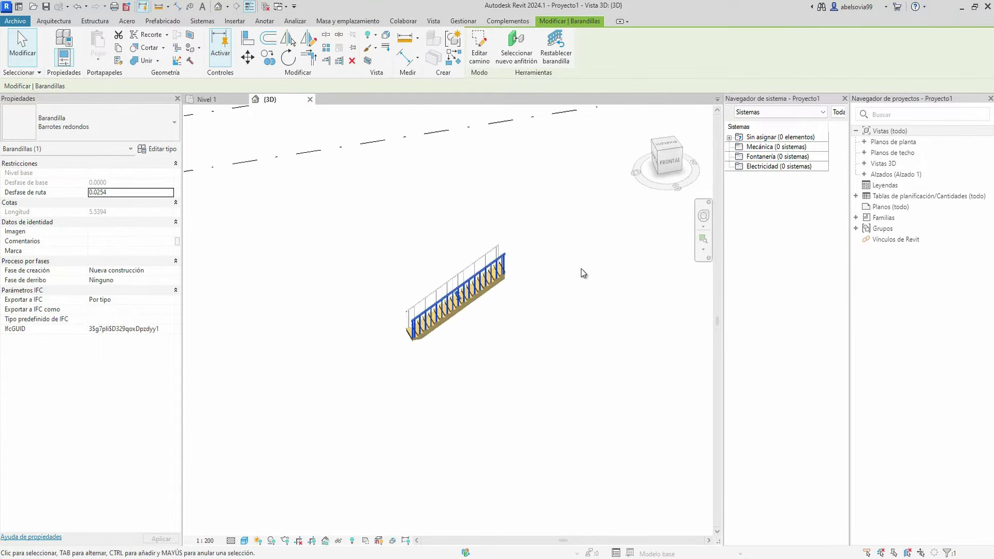
pyautogui.scroll(2, 288, 298)
pyautogui.scroll(2, 288, 297)
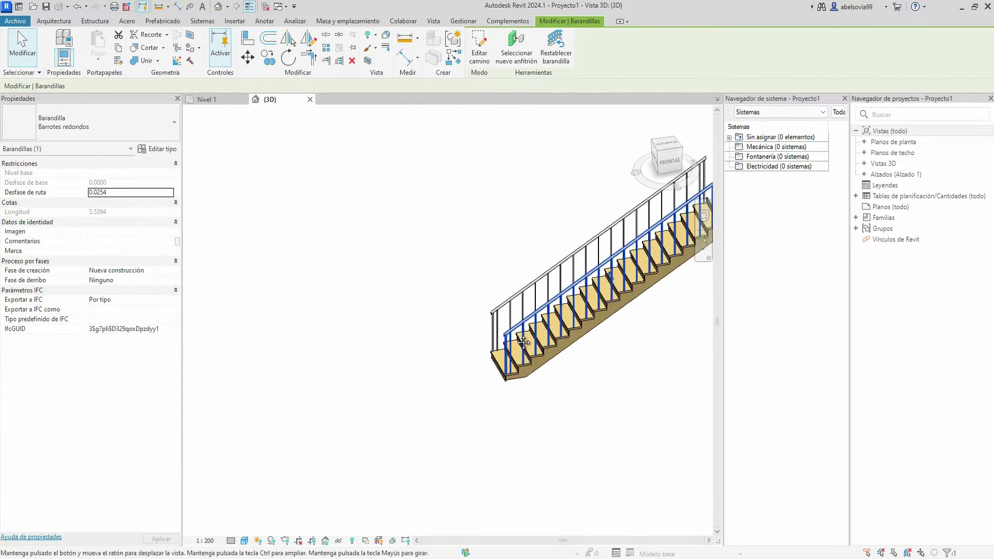
pyautogui.moveTo(524, 342); pyautogui.dragTo(510, 355, button='middle')
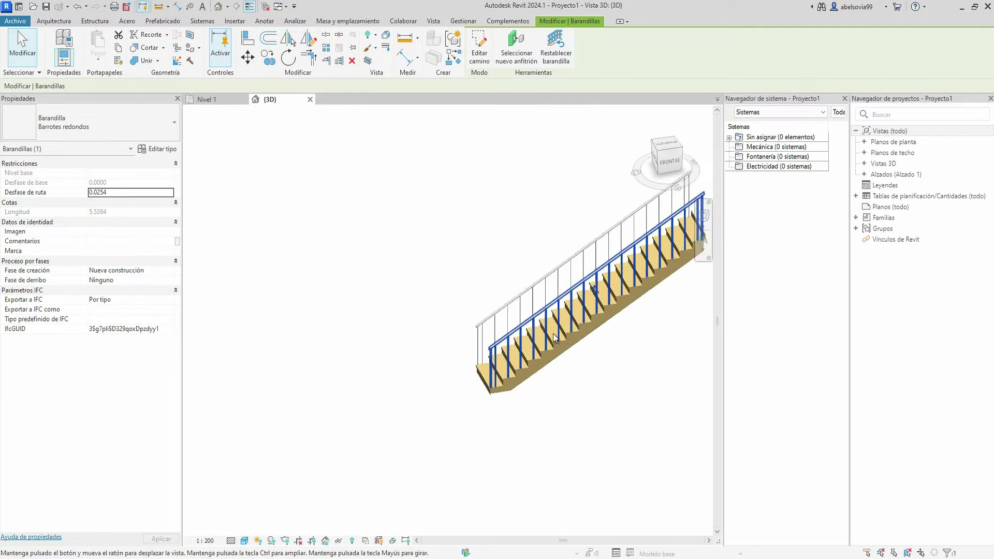
# Frame the stair close up near the left-centre of the view and select it
pyautogui.scroll(-2, 555, 338)
pyautogui.moveTo(612, 292)
pyautogui.keyDown('shift'); pyautogui.mouseDown(button='middle')
pyautogui.moveTo(642, 277)
pyautogui.moveTo(576, 276)
pyautogui.mouseUp(button='middle'); pyautogui.keyUp('shift')
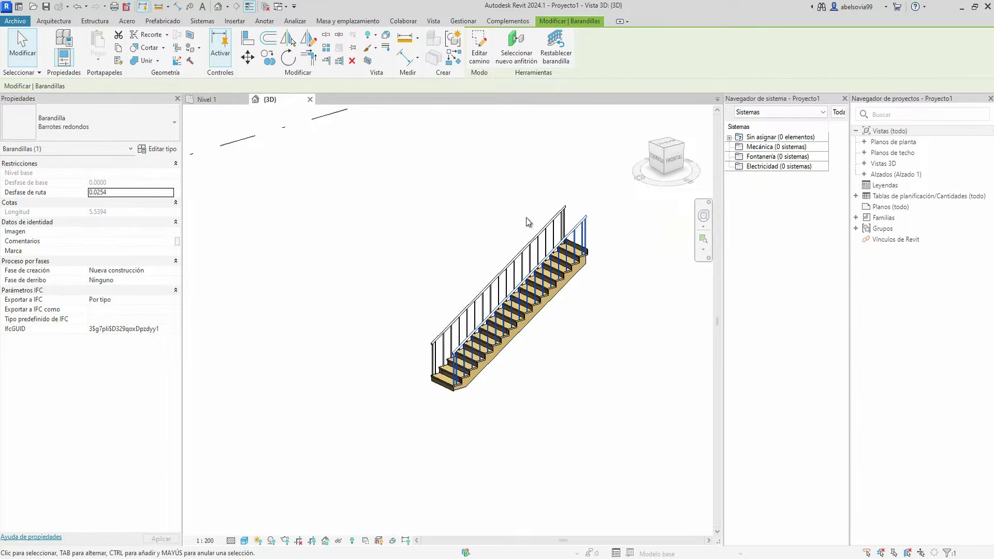
pyautogui.scroll(3, 526, 222)
pyautogui.moveTo(599, 282); pyautogui.dragTo(526, 209, button='middle')
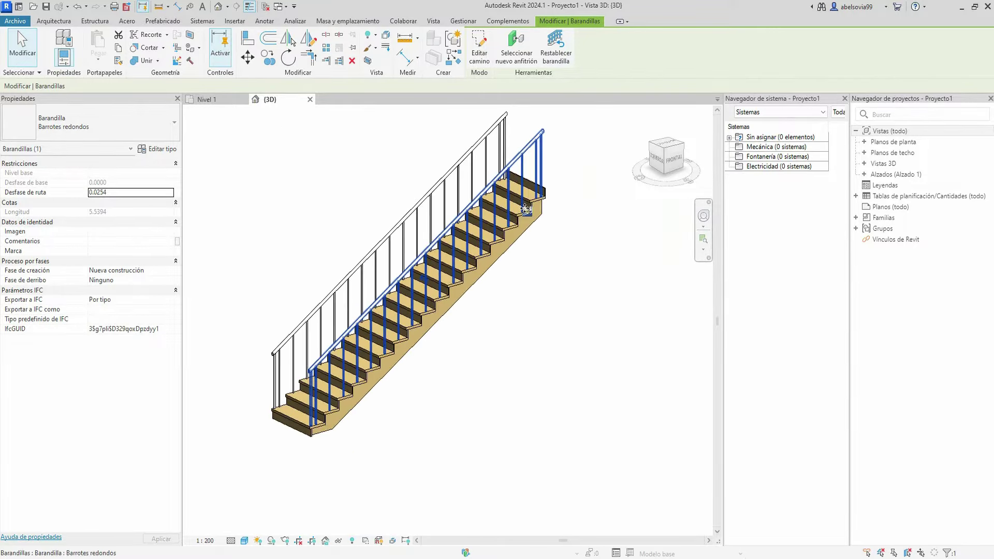
pyautogui.scroll(-2, 525, 209)
pyautogui.click(568, 332)
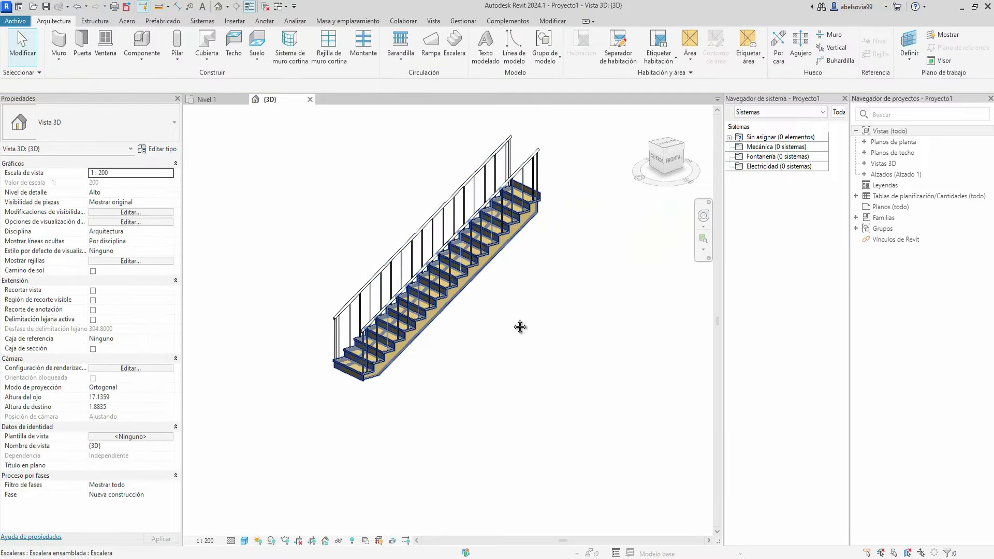
pyautogui.scroll(1, 483, 309)
pyautogui.scroll(2, 483, 309)
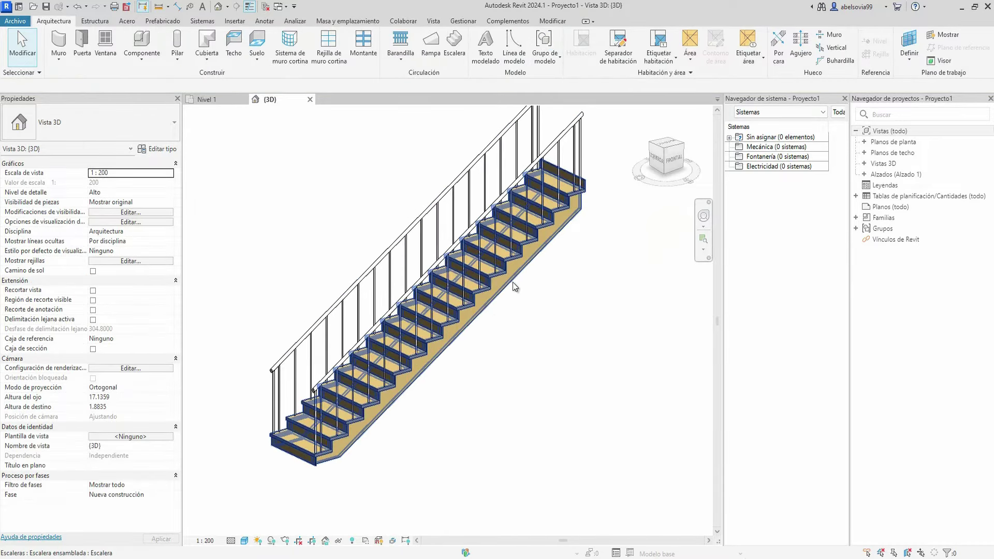
pyautogui.click(540, 250)
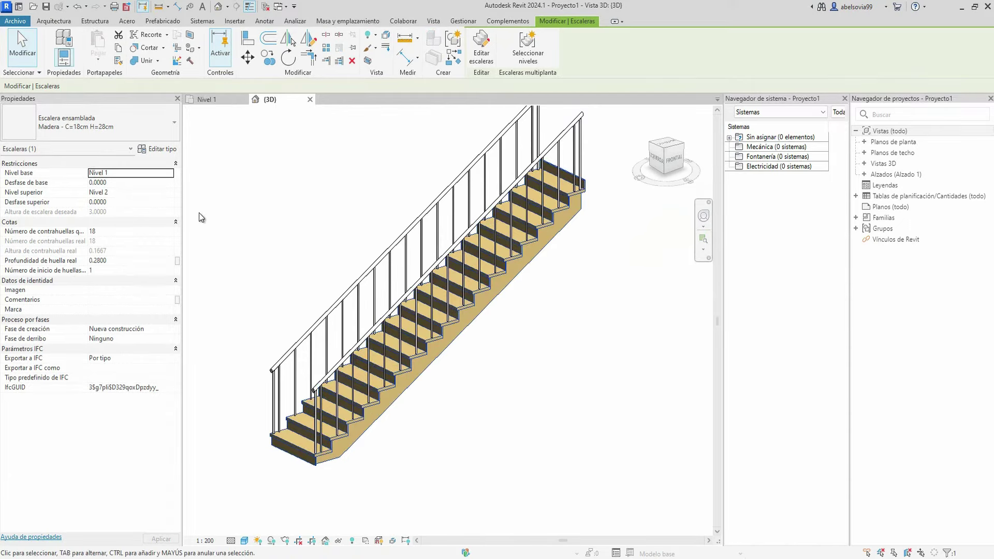
# Duplicate the stair type as ESCALERA TIPO 1
pyautogui.click(152, 148)
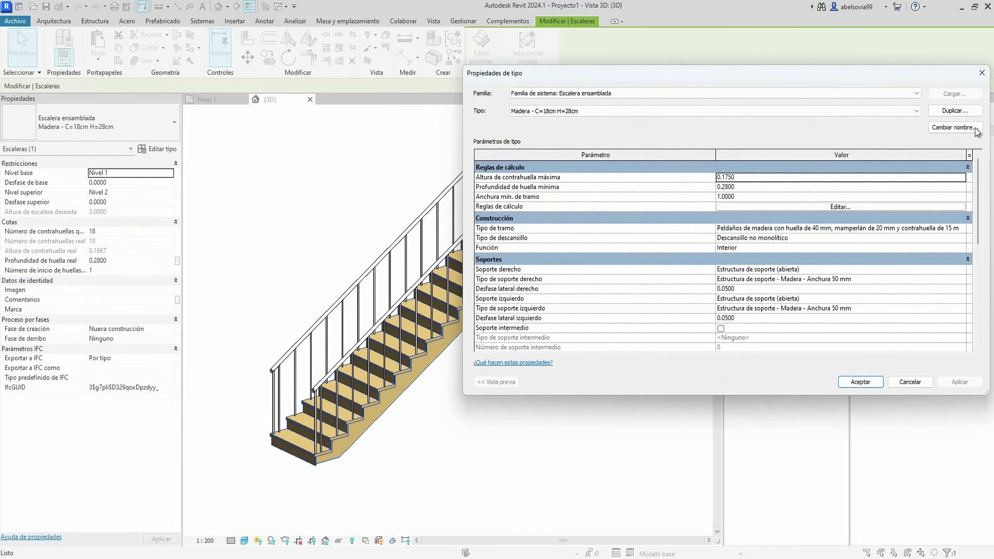
pyautogui.click(954, 111)
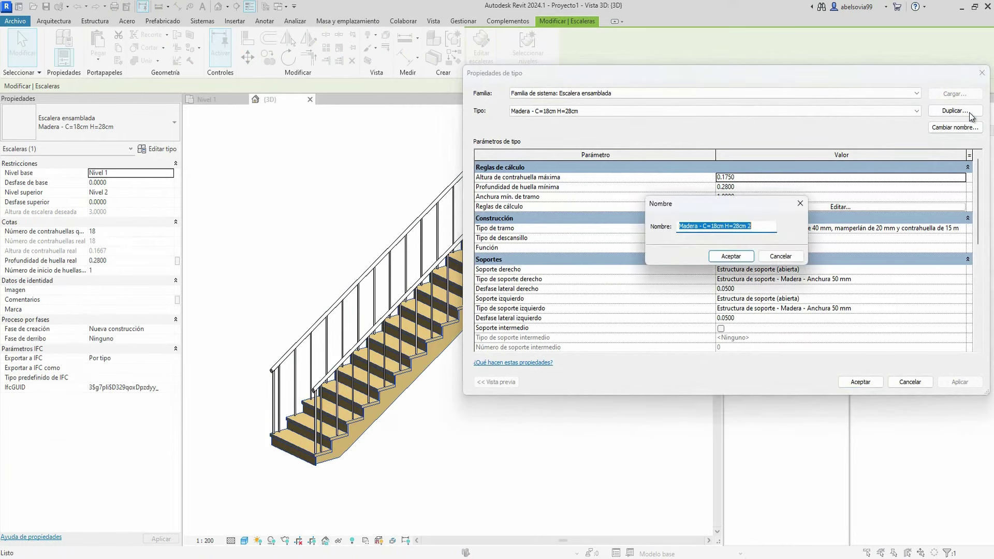
pyautogui.write('ESCA')
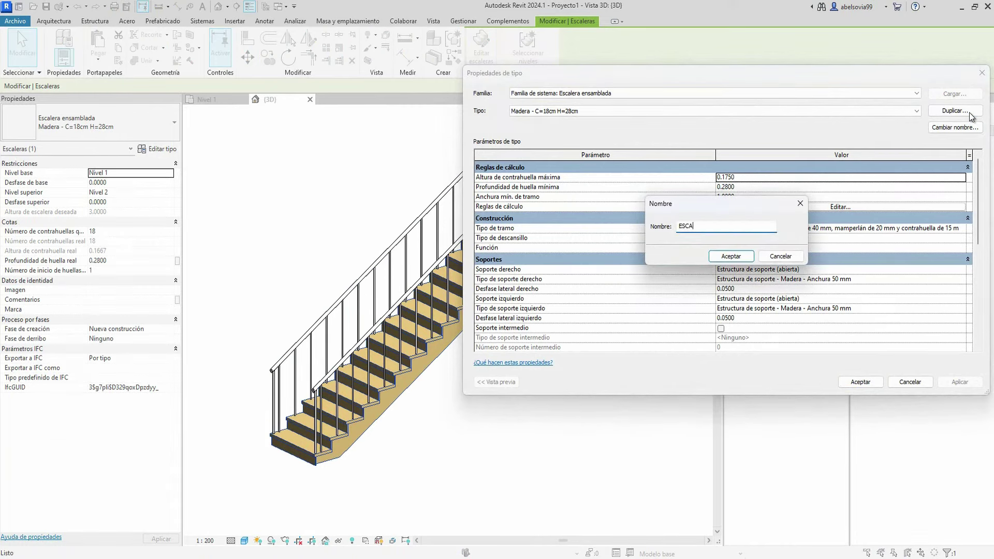
pyautogui.write('LERA TIP')
pyautogui.write('O 1')
pyautogui.press('Return')
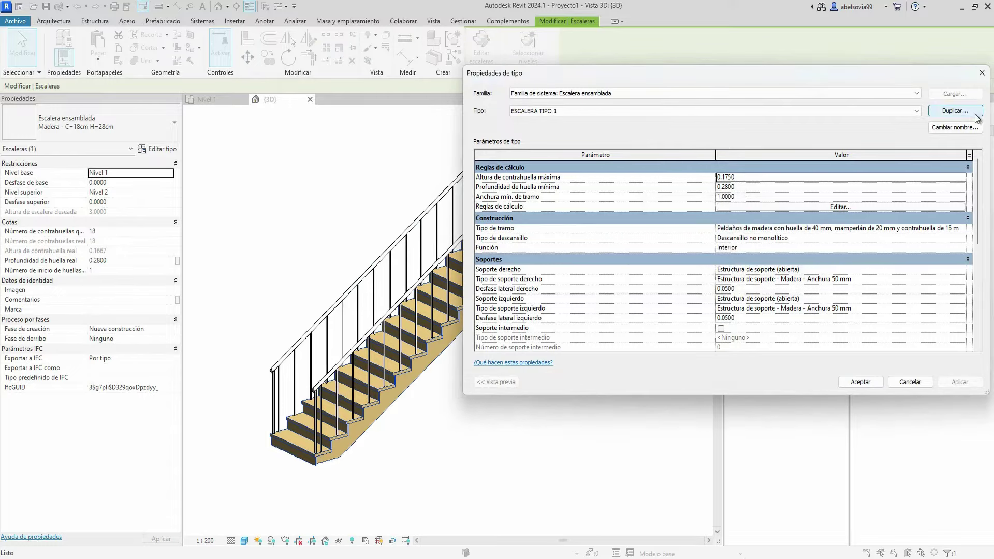
# Remove the right support from ESCALERA TIPO 1, apply, and close Type Properties
pyautogui.click(839, 269)
pyautogui.click(751, 279)
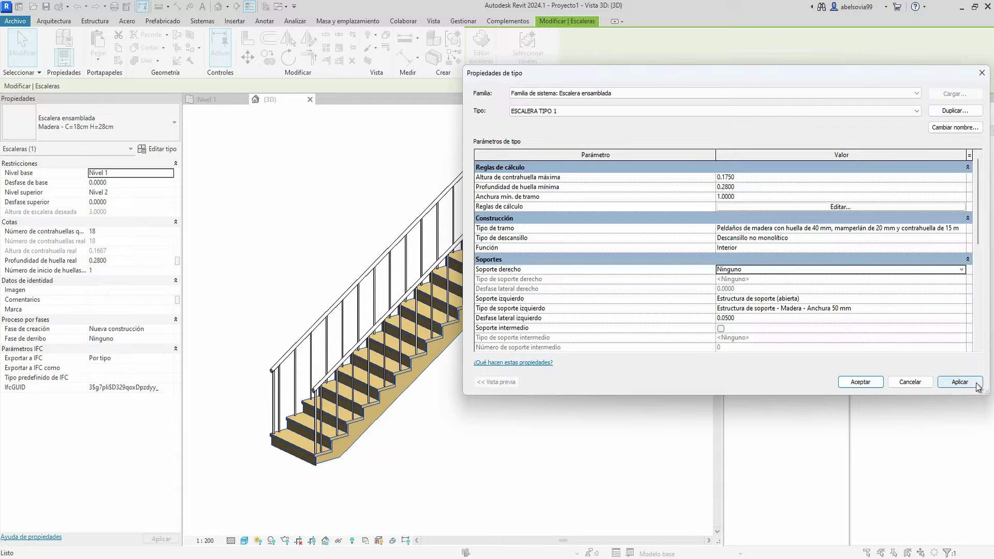
pyautogui.click(974, 384)
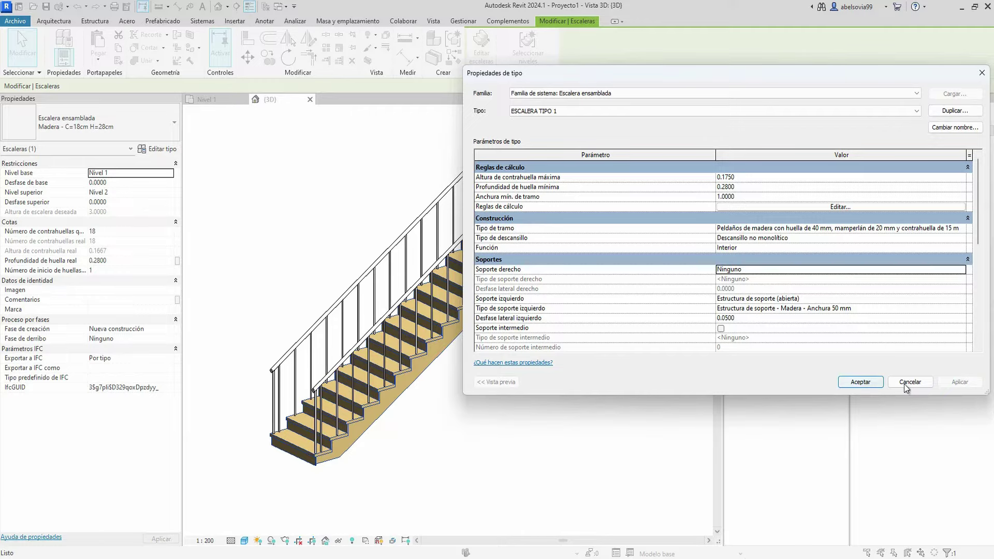
pyautogui.click(861, 381)
pyautogui.moveTo(389, 403)
pyautogui.keyDown('shift'); pyautogui.mouseDown(button='middle')
pyautogui.moveTo(481, 414)
pyautogui.moveTo(568, 402)
pyautogui.moveTo(521, 429)
pyautogui.moveTo(442, 424)
pyautogui.moveTo(404, 411)
pyautogui.moveTo(387, 391)
pyautogui.moveTo(688, 368)
pyautogui.moveTo(723, 421)
pyautogui.moveTo(701, 366)
pyautogui.moveTo(453, 393)
pyautogui.moveTo(409, 378)
pyautogui.mouseUp(button='middle'); pyautogui.keyUp('shift')
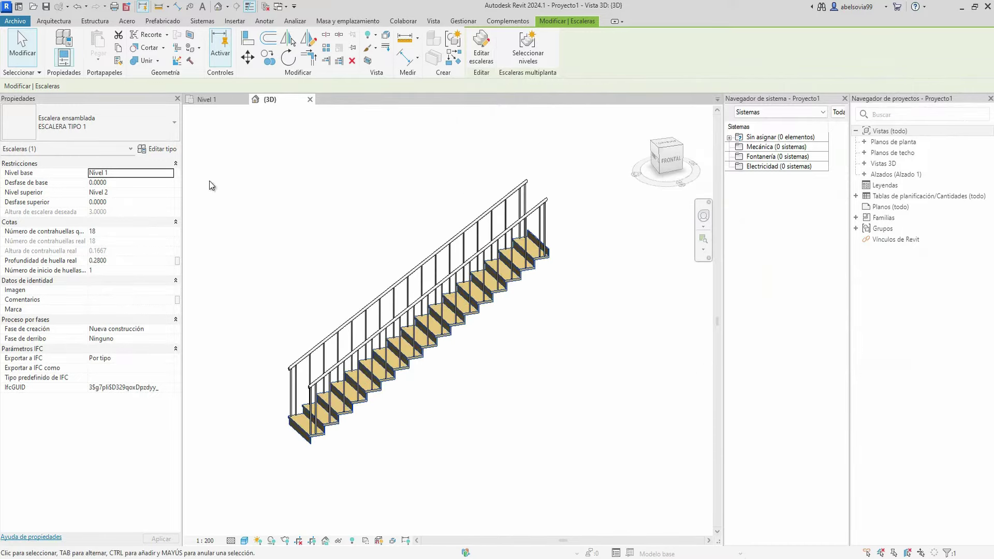
# Set the stair type's left support (Soporte izquierdo) to Ninguno and apply
pyautogui.click(171, 150)
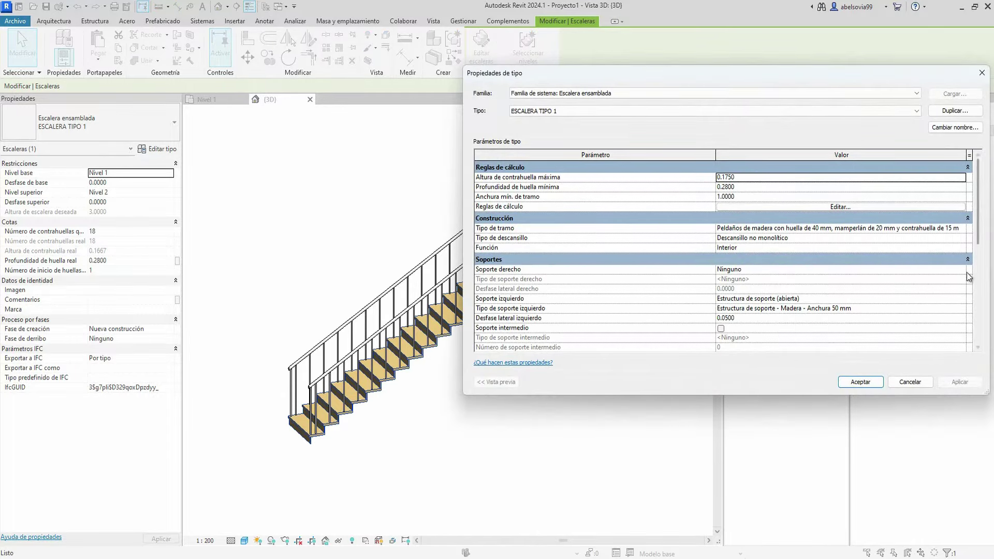
pyautogui.scroll(-2, 928, 268)
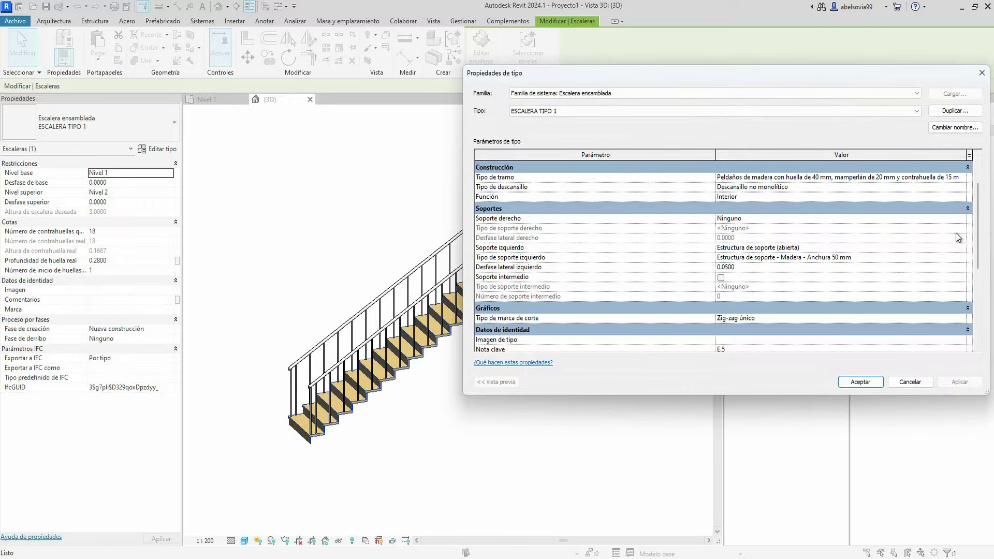
pyautogui.click(961, 248)
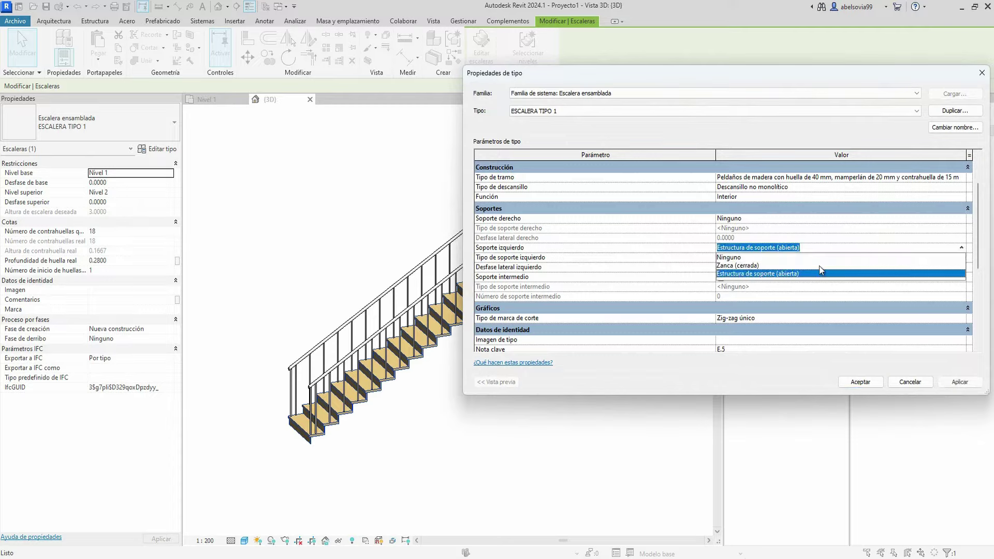
pyautogui.click(725, 257)
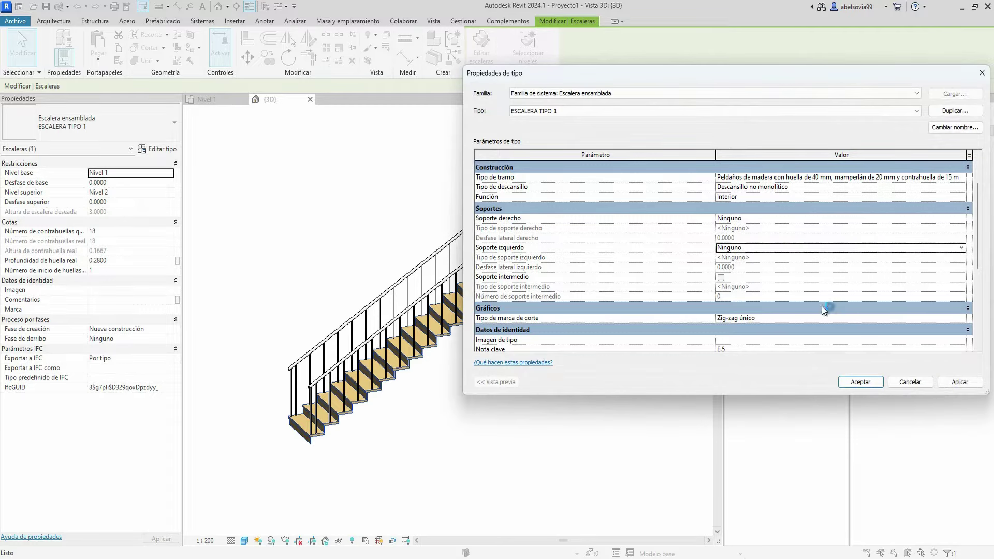
pyautogui.click(960, 383)
# Set the right support to Estructura de soporte (abierta), after briefly previewing a closed stringer
pyautogui.click(962, 218)
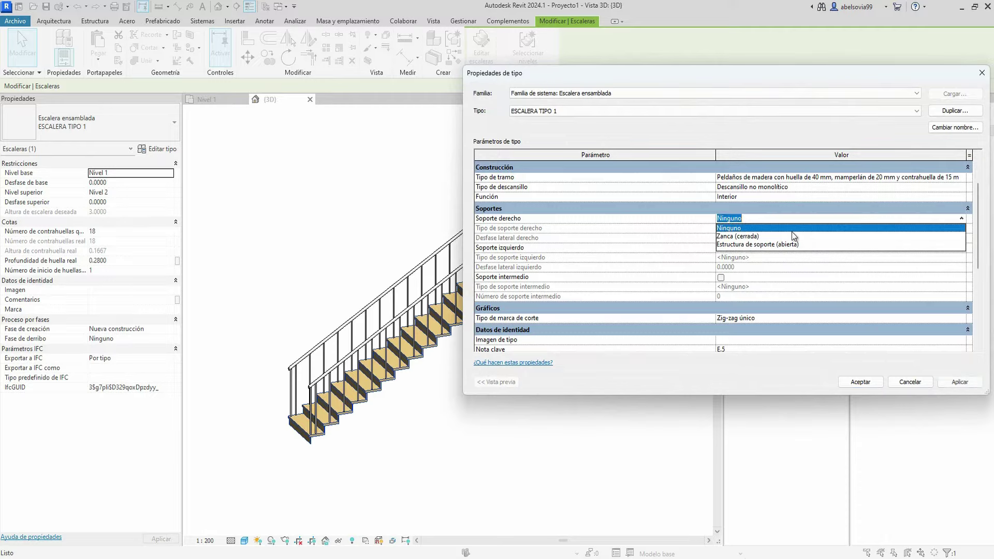
pyautogui.click(754, 246)
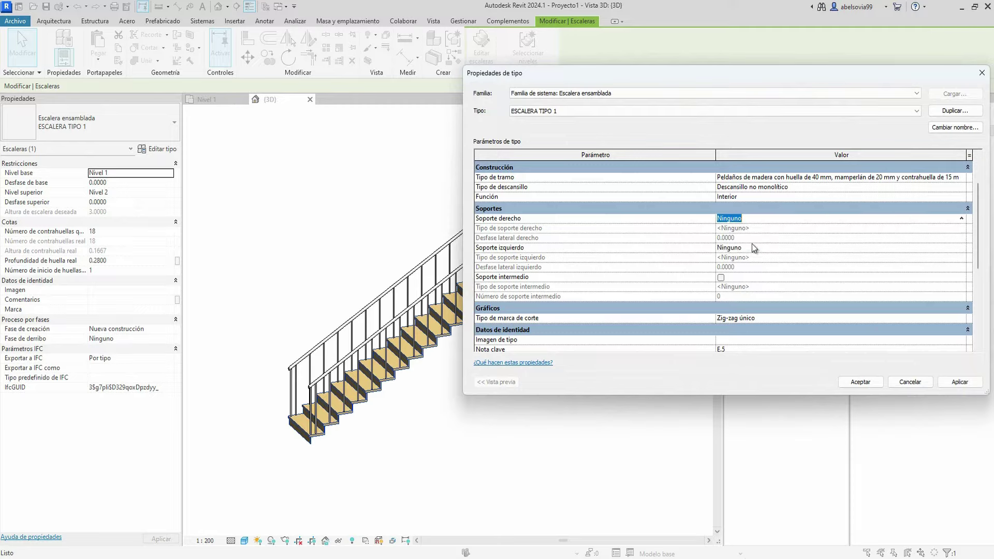
pyautogui.click(972, 382)
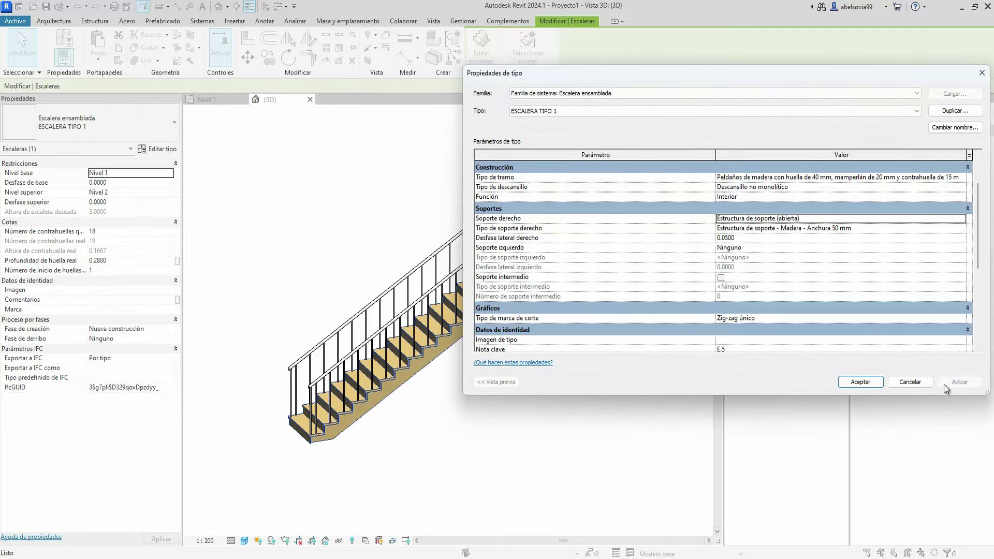
pyautogui.click(963, 221)
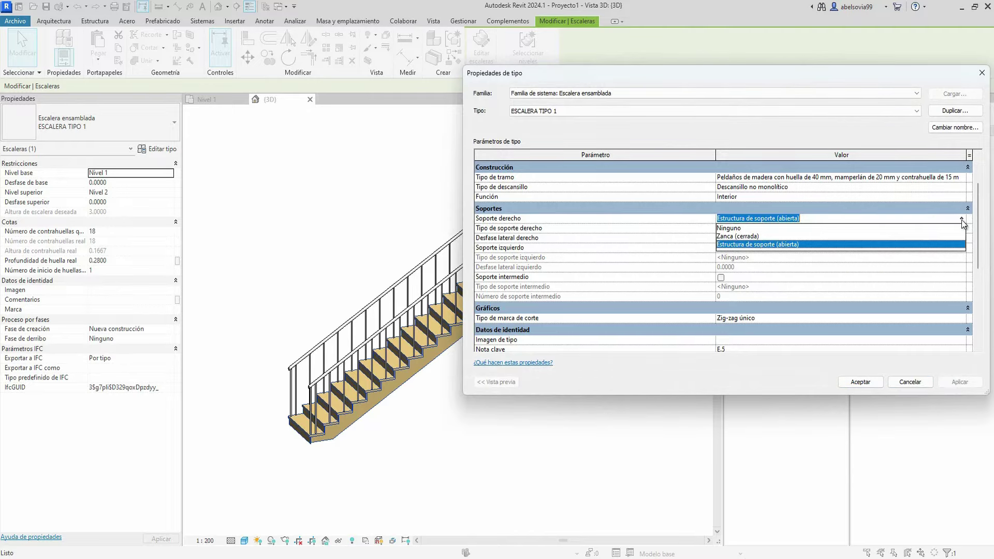
pyautogui.click(738, 236)
pyautogui.click(959, 382)
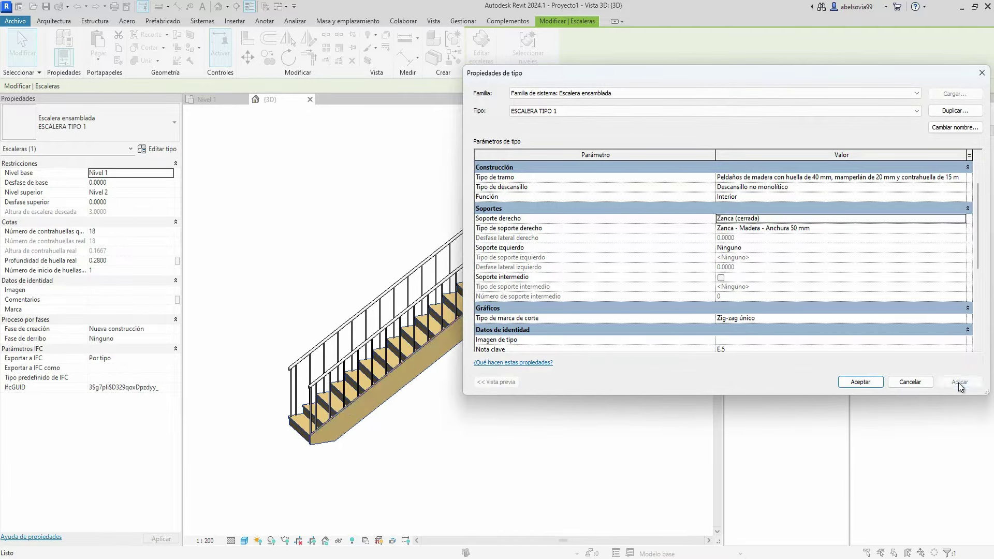
pyautogui.click(961, 221)
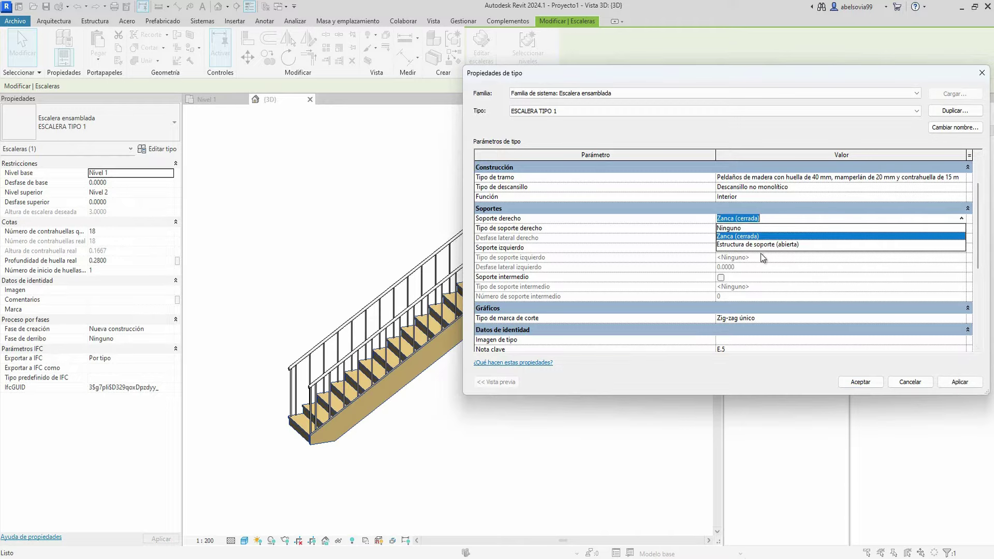
pyautogui.click(765, 253)
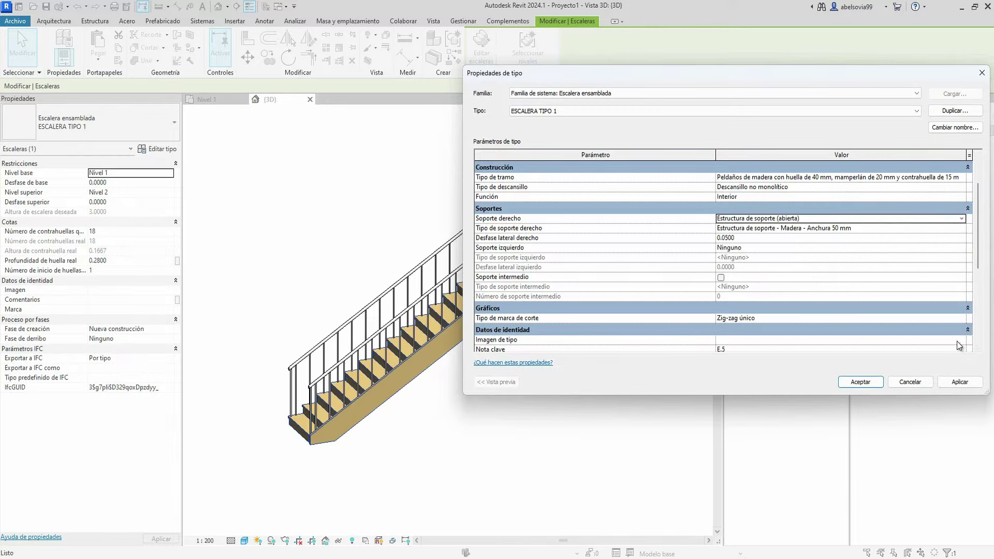
pyautogui.click(961, 385)
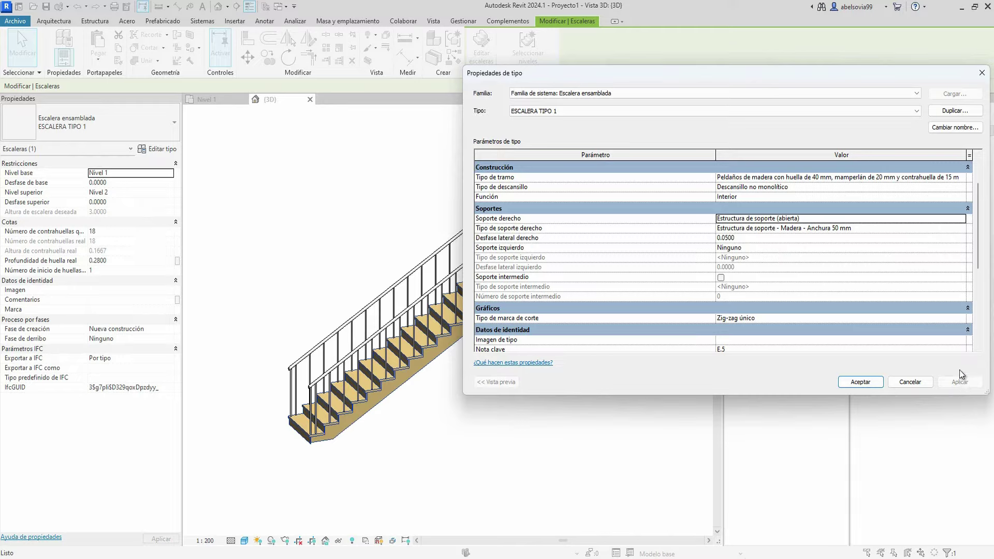
pyautogui.scroll(1, 924, 299)
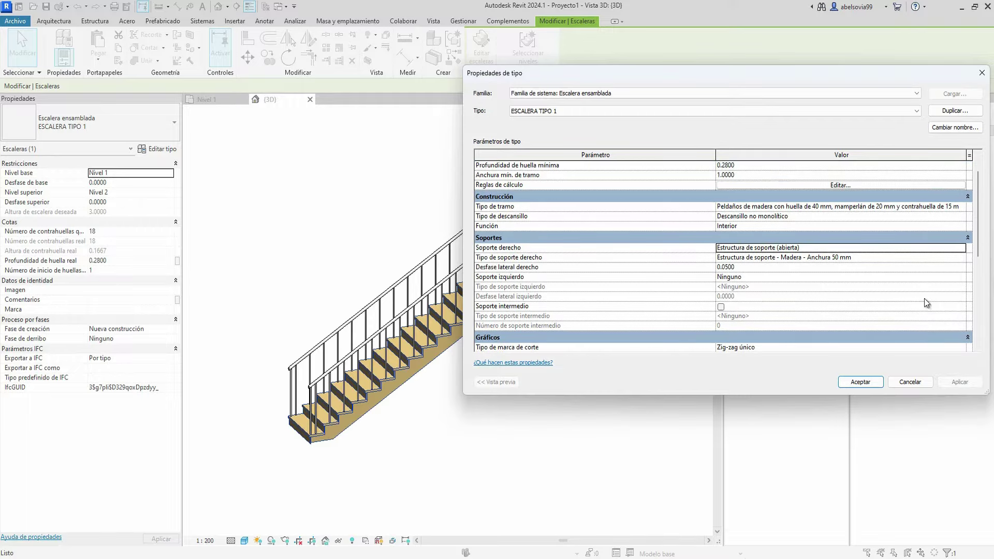
pyautogui.scroll(1, 925, 300)
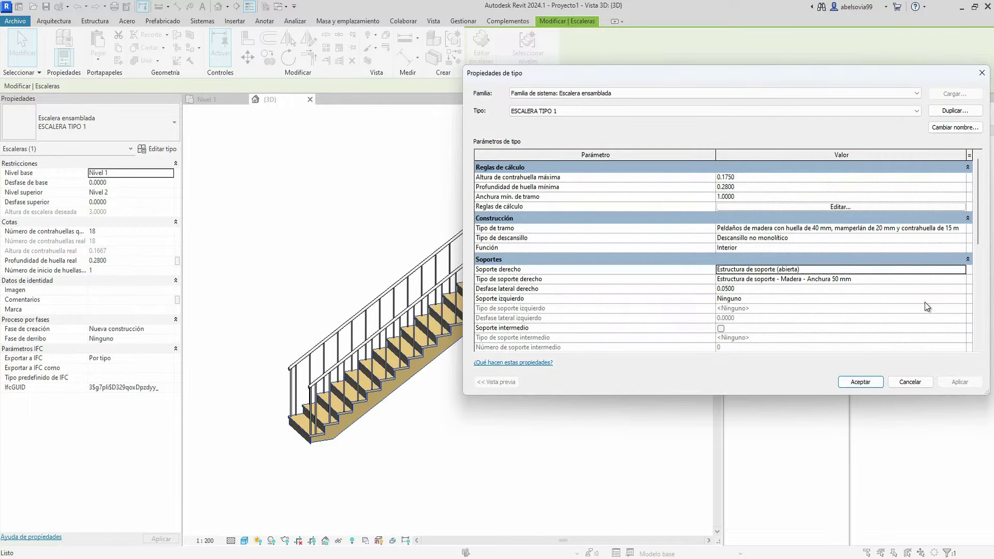
# Uncheck Contrahuella in the wooden run type, apply, and close Type Properties
pyautogui.click(966, 232)
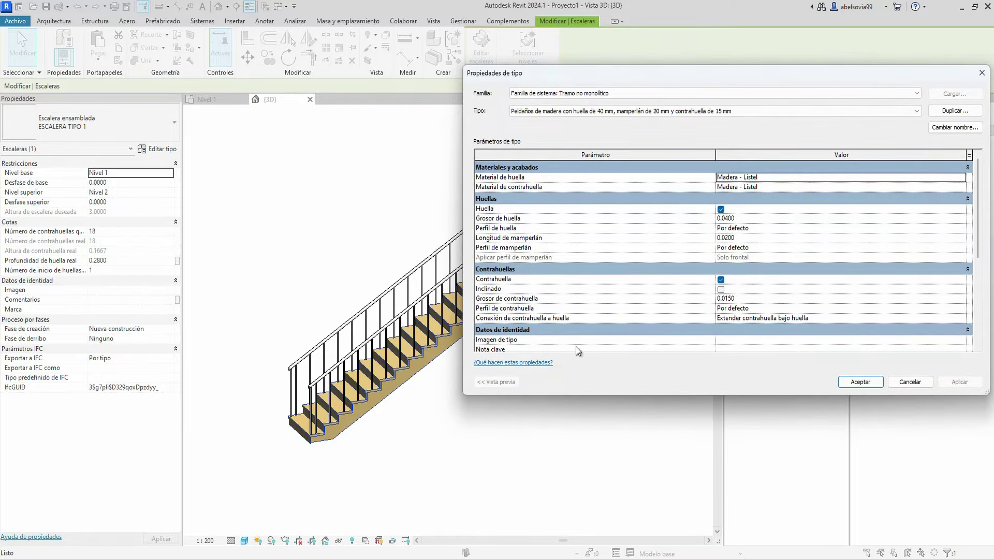
pyautogui.click(720, 279)
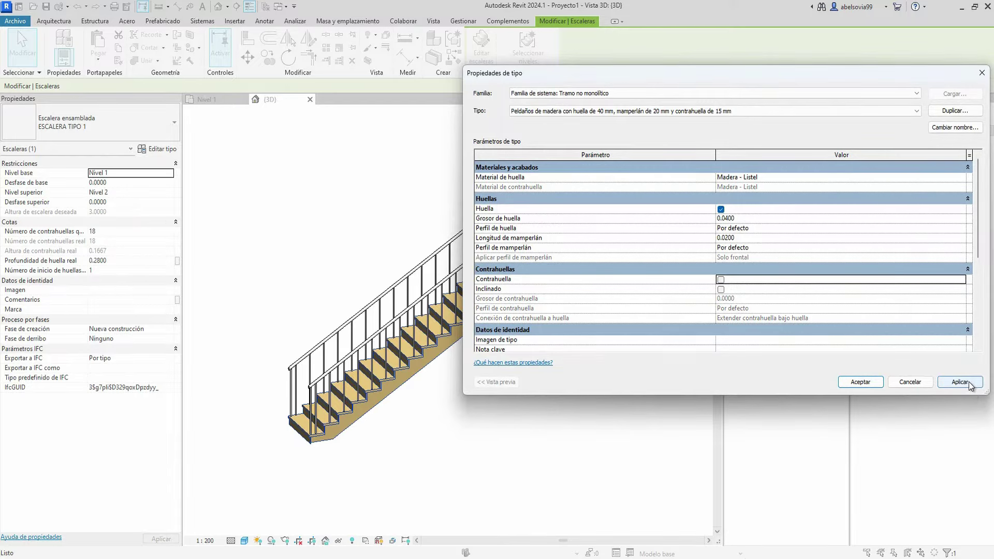
pyautogui.click(967, 385)
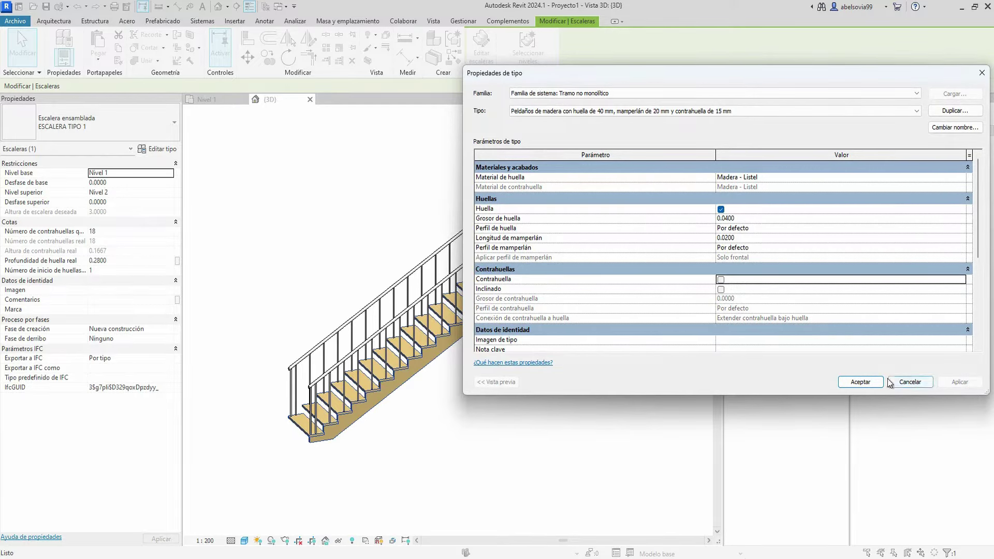
pyautogui.click(861, 381)
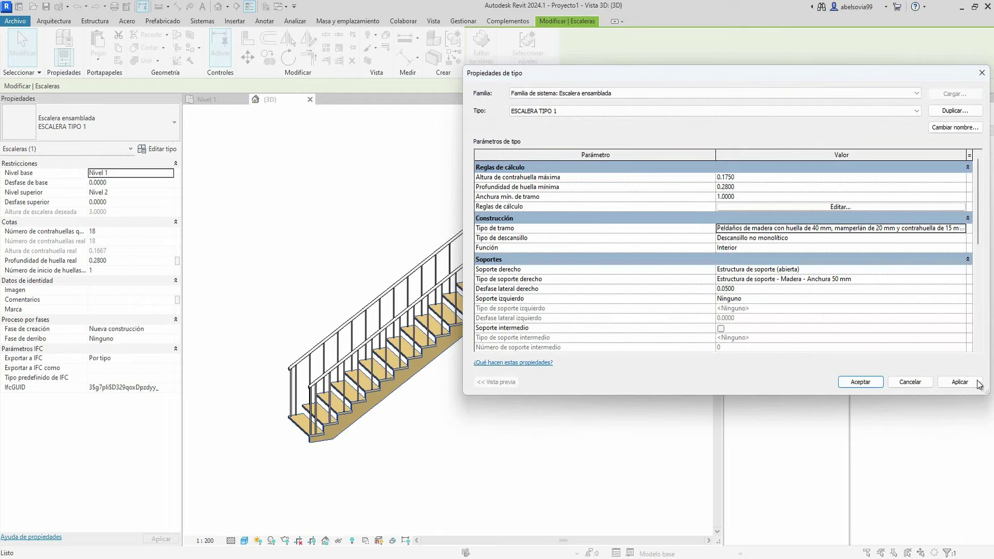
pyautogui.click(860, 382)
pyautogui.moveTo(515, 395)
pyautogui.keyDown('shift'); pyautogui.mouseDown(button='middle')
pyautogui.moveTo(518, 381)
pyautogui.moveTo(566, 361)
pyautogui.moveTo(413, 382)
pyautogui.moveTo(388, 369)
pyautogui.mouseUp(button='middle'); pyautogui.keyUp('shift')
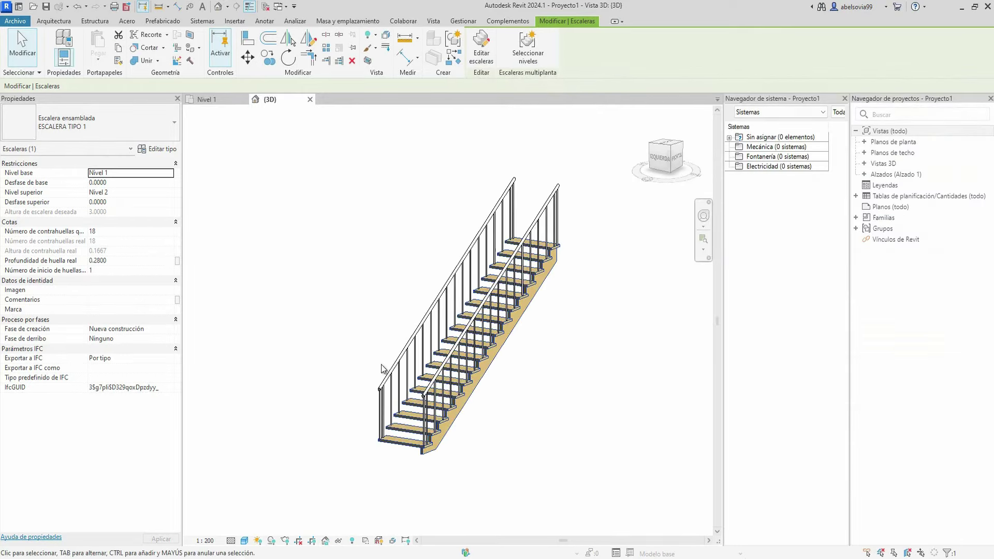
# Delete both railings from the stair
pyautogui.click(388, 369)
pyautogui.press('Delete')
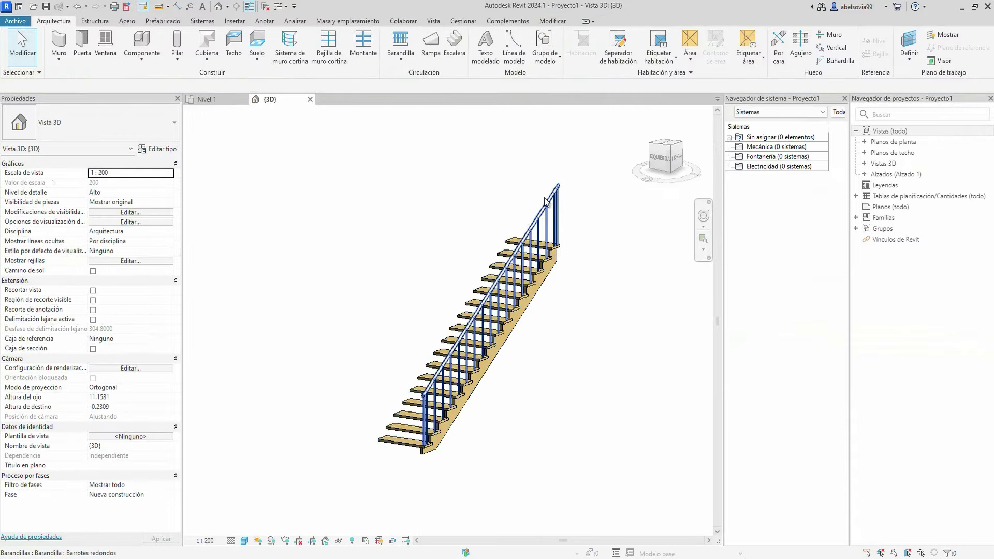
pyautogui.click(435, 378)
pyautogui.press('Delete')
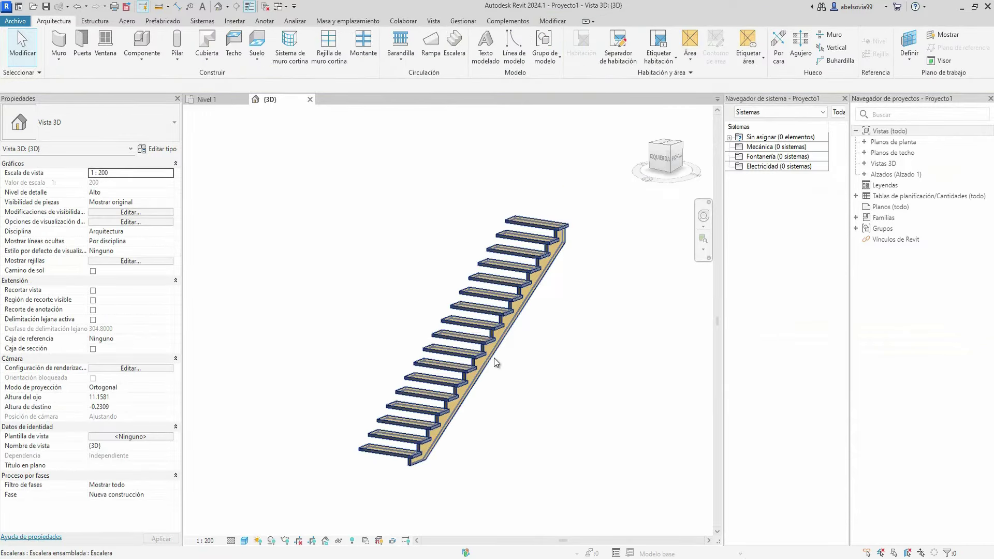
# Select the stair, then use Tab to select only its run
pyautogui.scroll(-1, 494, 359)
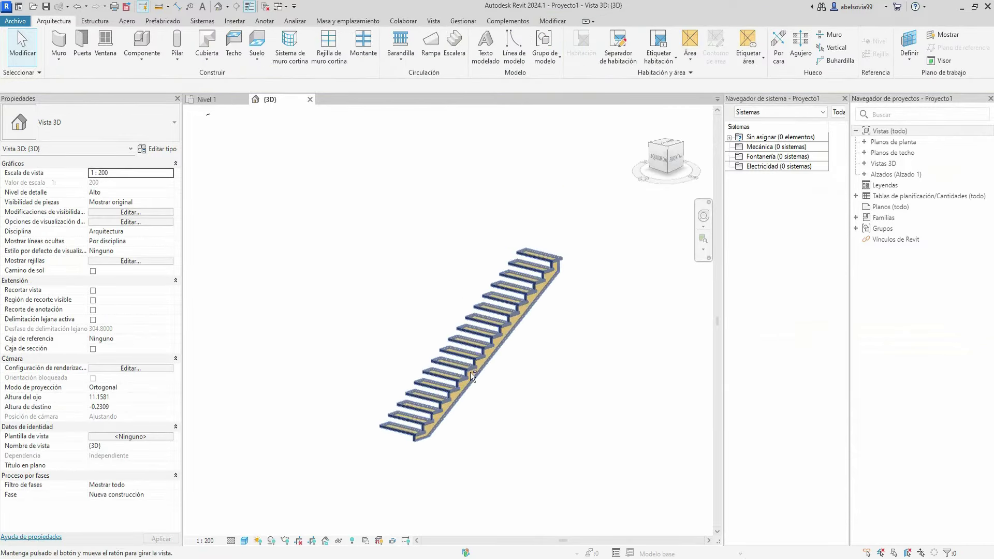
pyautogui.moveTo(470, 372)
pyautogui.keyDown('shift'); pyautogui.mouseDown(button='middle')
pyautogui.moveTo(518, 380)
pyautogui.moveTo(511, 355)
pyautogui.mouseUp(button='middle'); pyautogui.keyUp('shift')
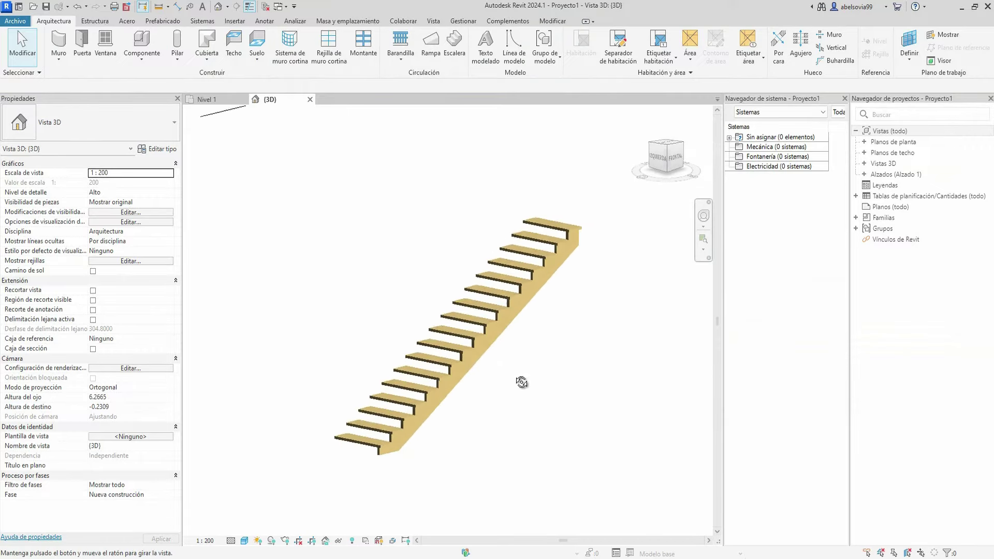
pyautogui.click(501, 325)
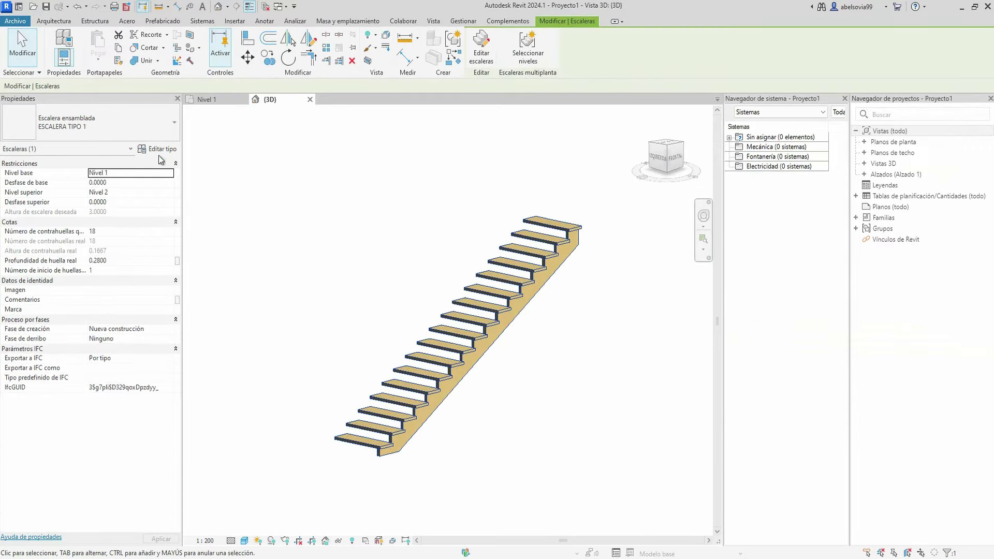
pyautogui.press('Tab')
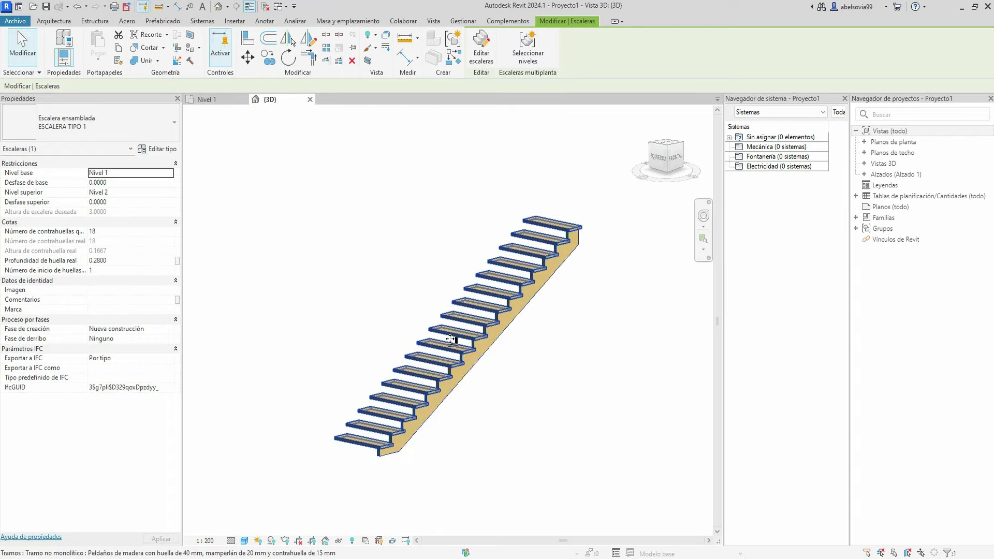
pyautogui.click(438, 342)
# Open the Asset Browser for the run's tread material, Madera - Listel
pyautogui.click(158, 149)
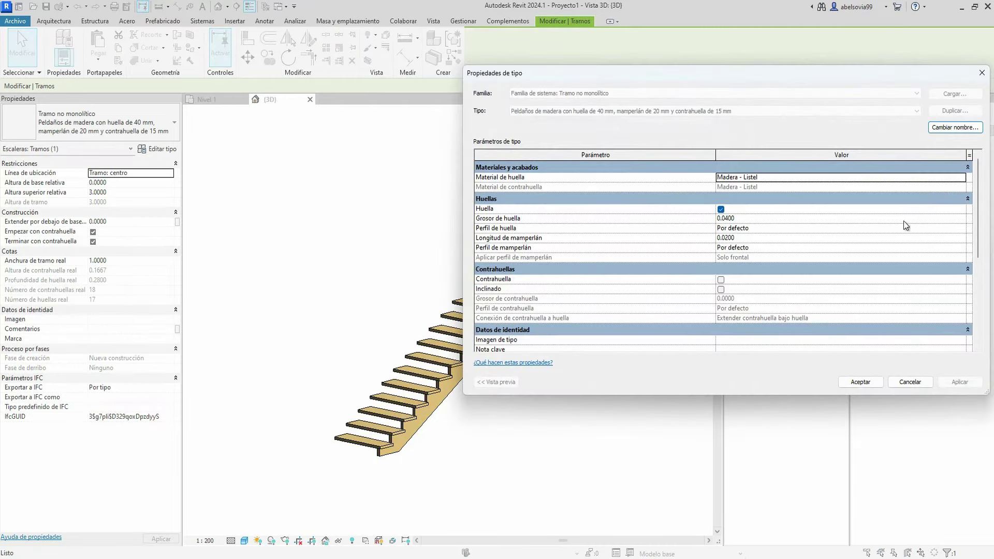
pyautogui.click(961, 179)
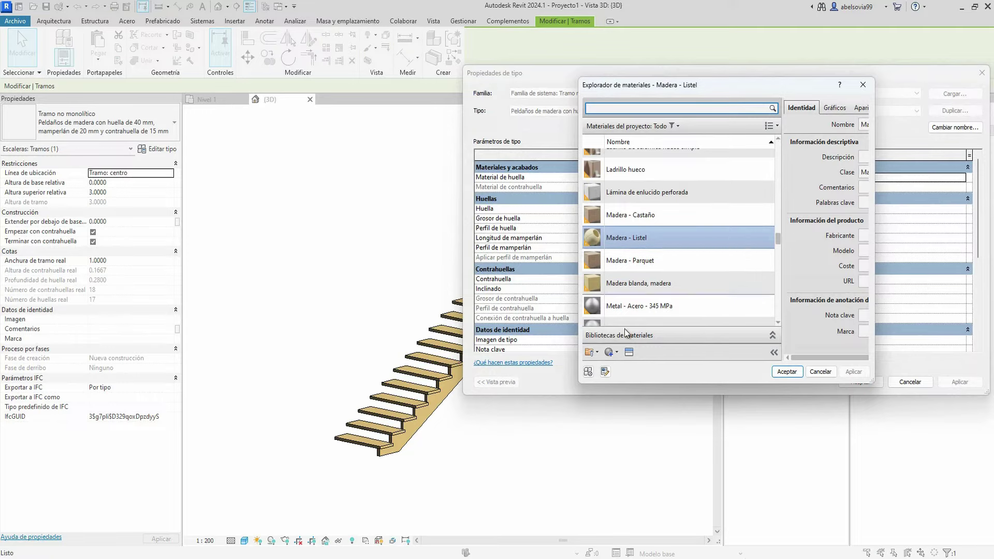
pyautogui.scroll(-1, 648, 311)
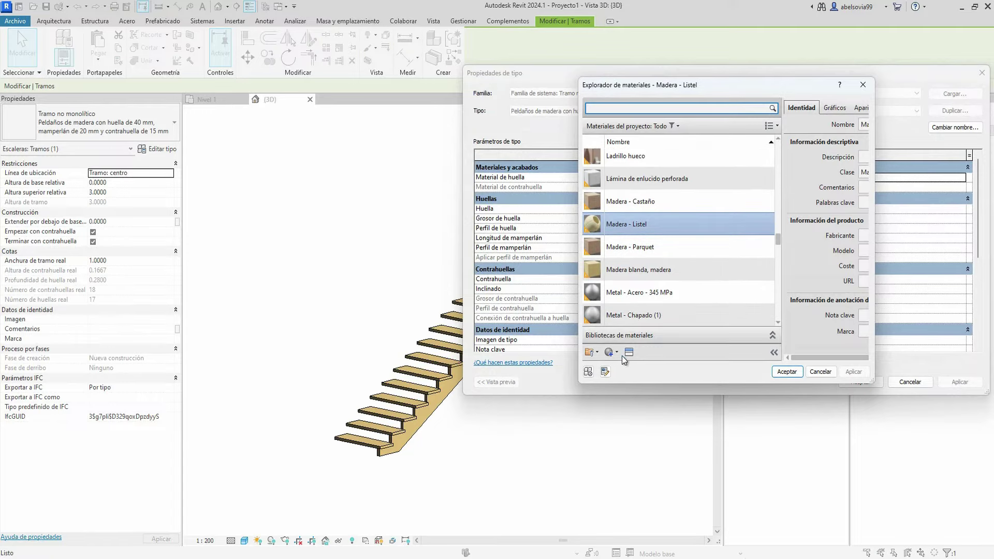
pyautogui.click(628, 354)
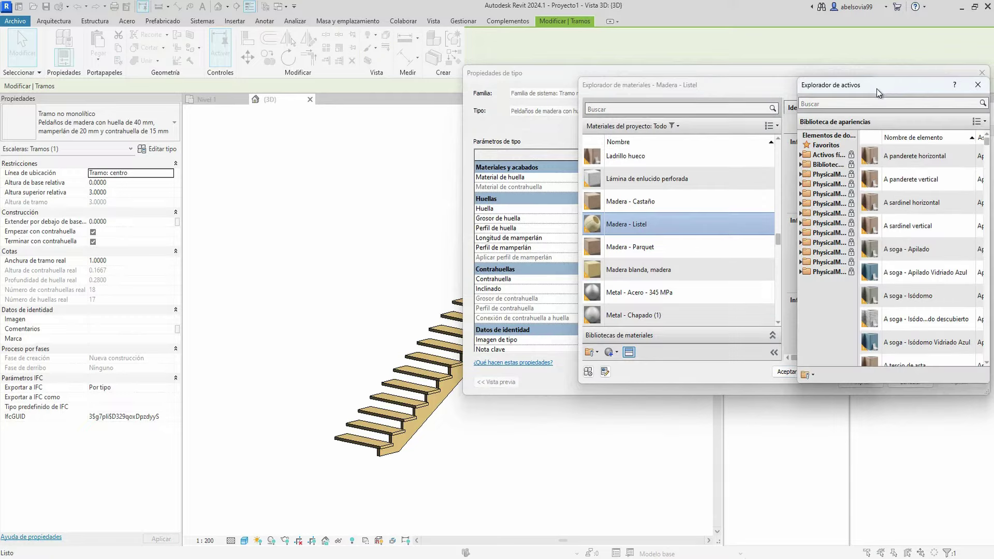
# Assign the Madera › Bambú oscuro - Semibrillante appearance to Madera - Listel
pyautogui.moveTo(878, 93); pyautogui.dragTo(269, 85)
pyautogui.scroll(-1, 313, 347)
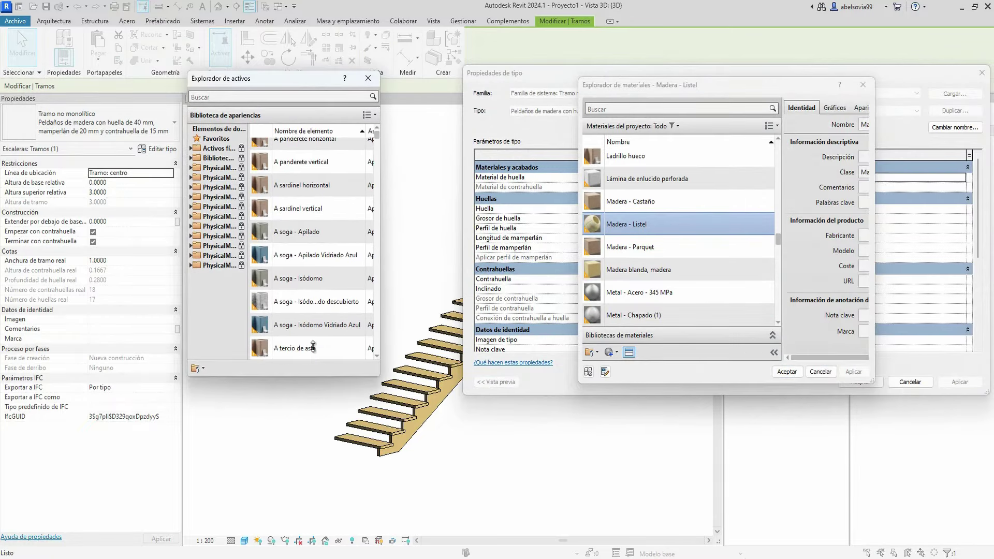
pyautogui.doubleClick(215, 158)
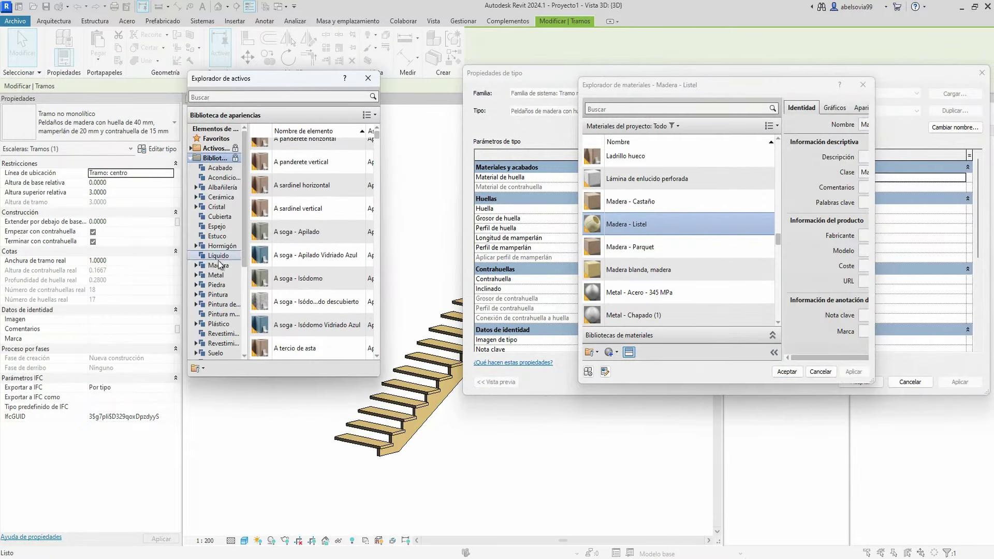
pyautogui.doubleClick(220, 265)
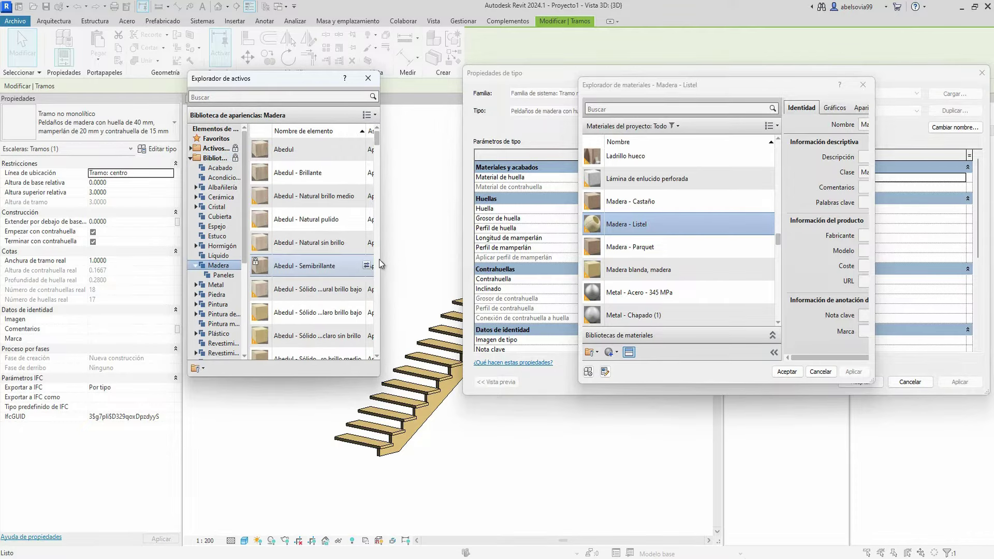
pyautogui.scroll(-3, 334, 254)
pyautogui.scroll(-2, 331, 248)
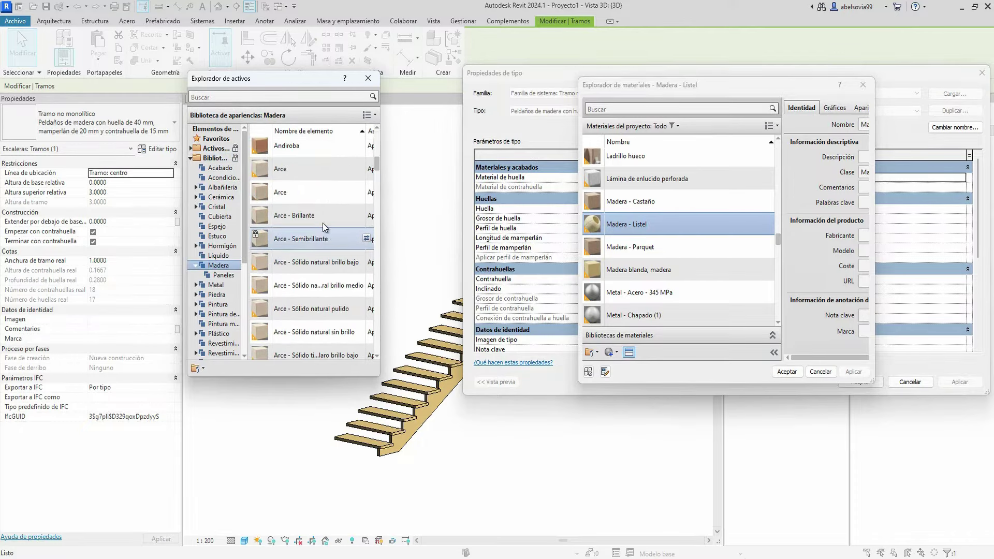
pyautogui.scroll(-3, 324, 166)
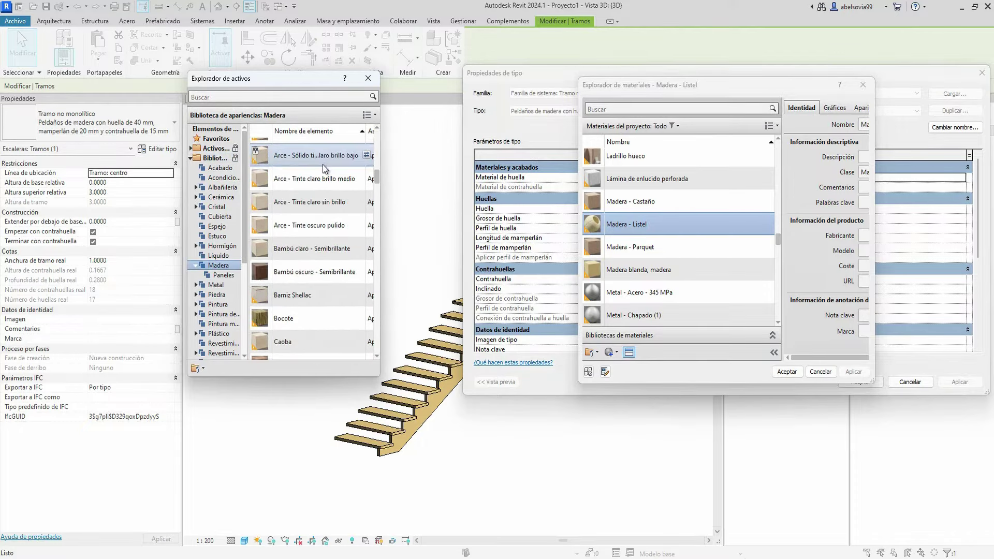
pyautogui.doubleClick(326, 266)
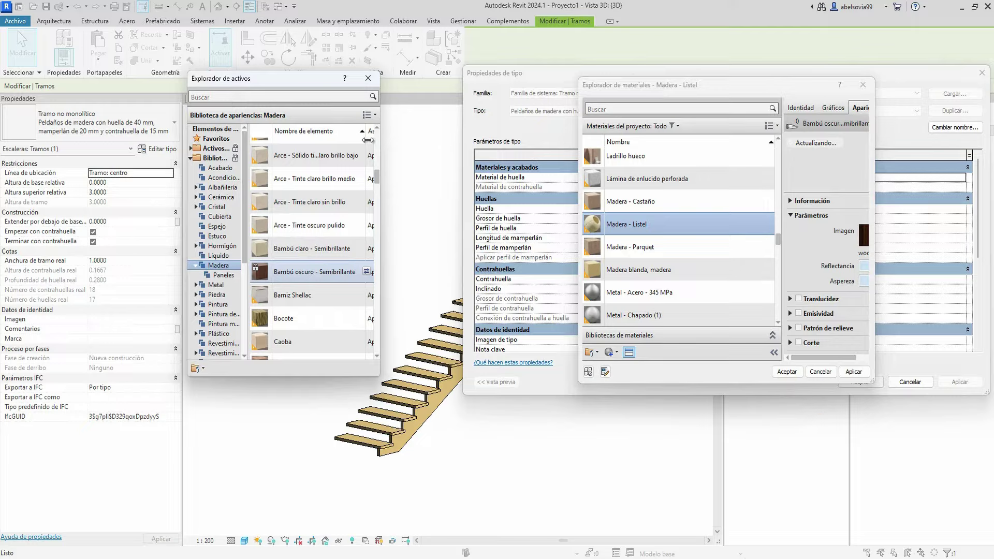
# Apply the new tread appearance to the material and the stair type
pyautogui.click(368, 78)
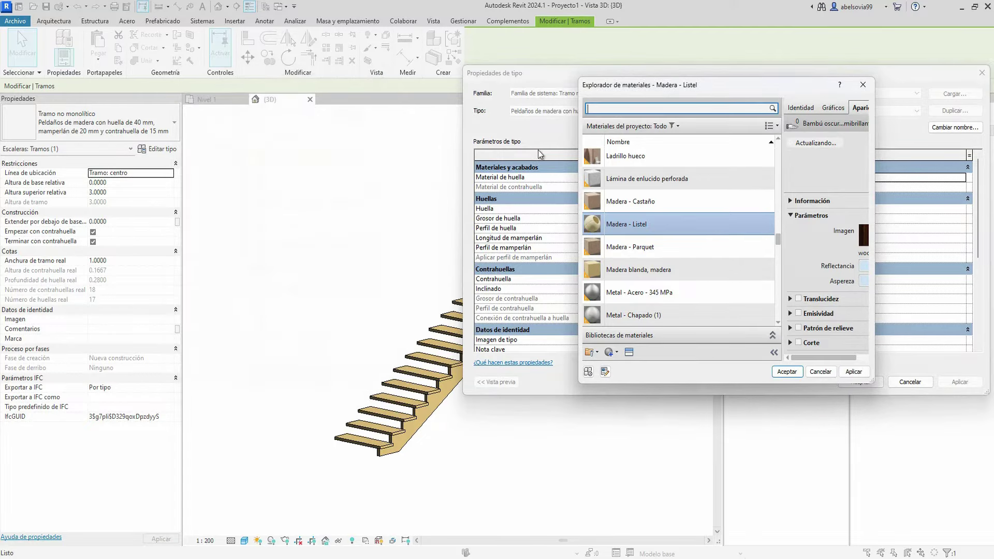
pyautogui.click(852, 372)
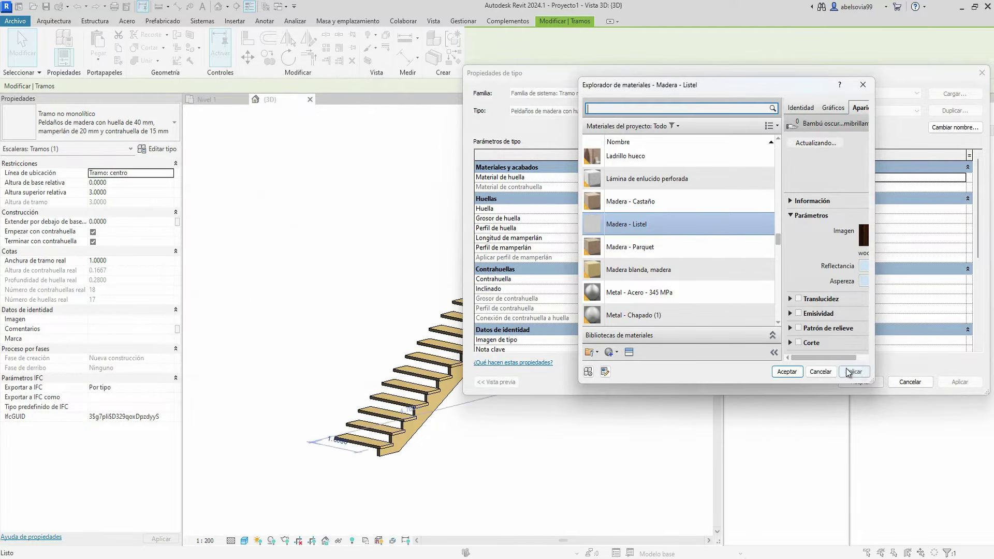
pyautogui.click(786, 370)
pyautogui.click(959, 381)
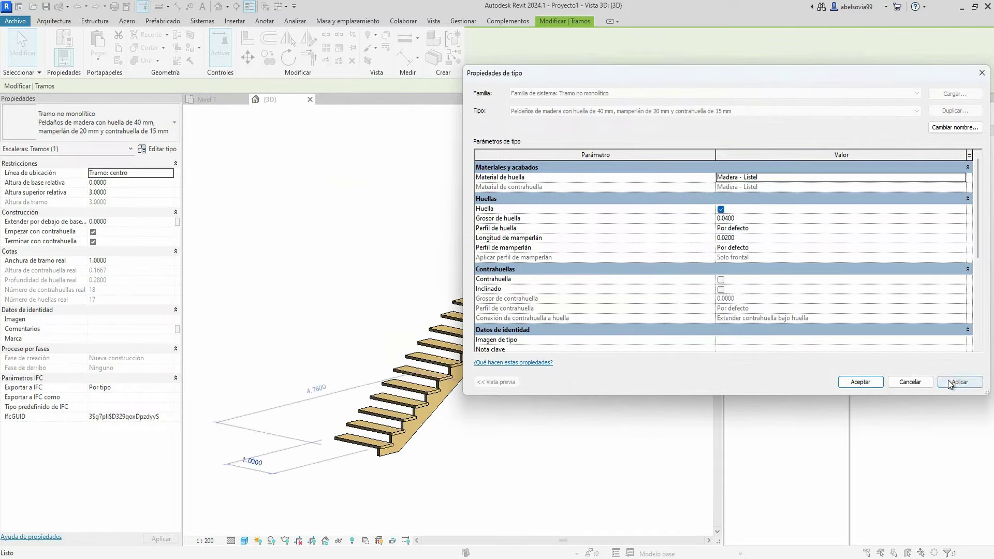
# Close Type Properties and set the 3D view's visual style to Realista
pyautogui.click(861, 382)
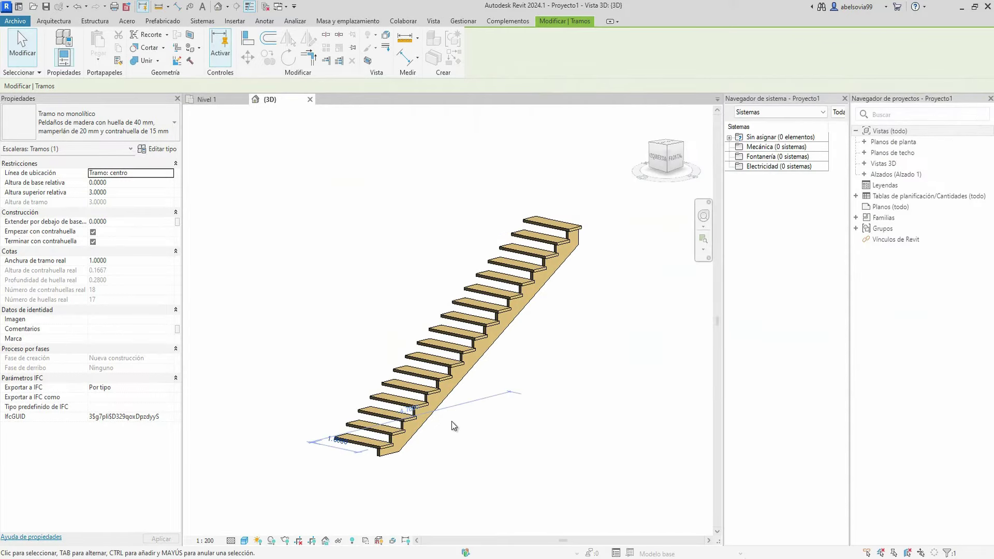
pyautogui.click(245, 541)
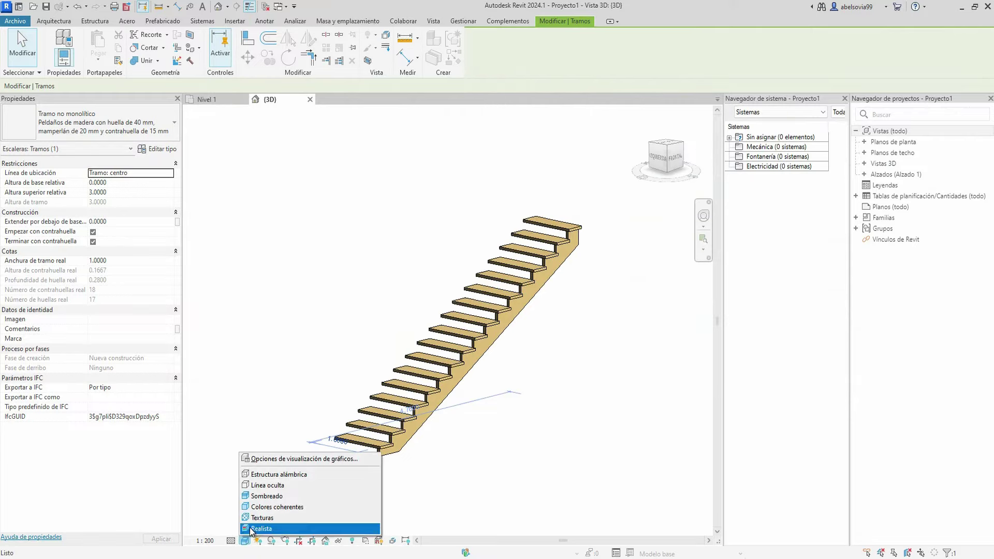
pyautogui.click(255, 528)
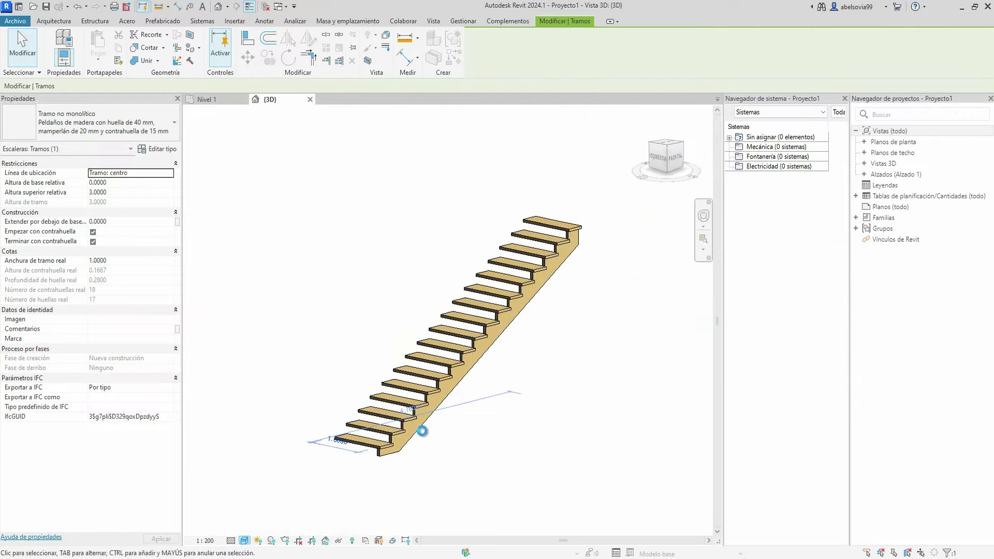
# Switch to the Nivel 1 floor plan with nothing selected
pyautogui.scroll(1, 477, 406)
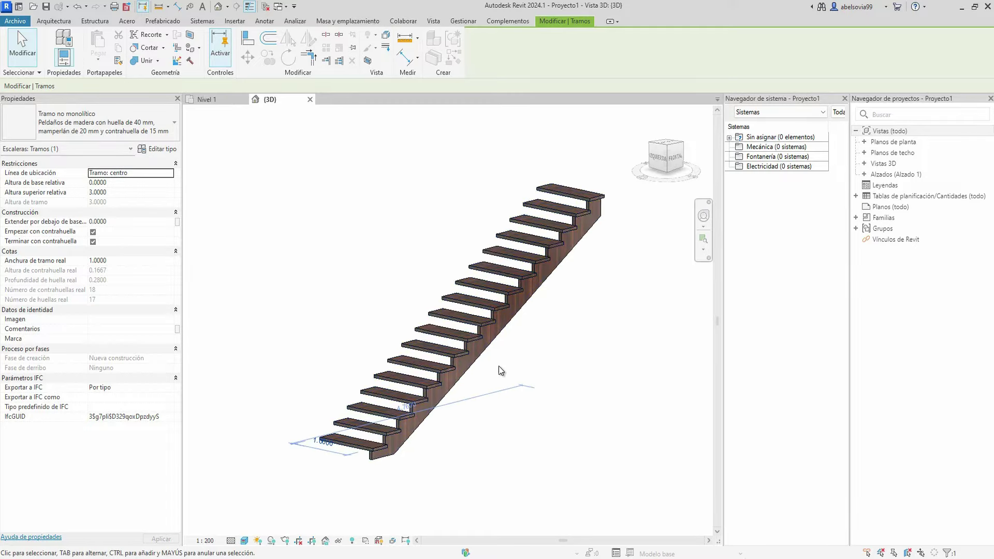
pyautogui.scroll(-1, 501, 371)
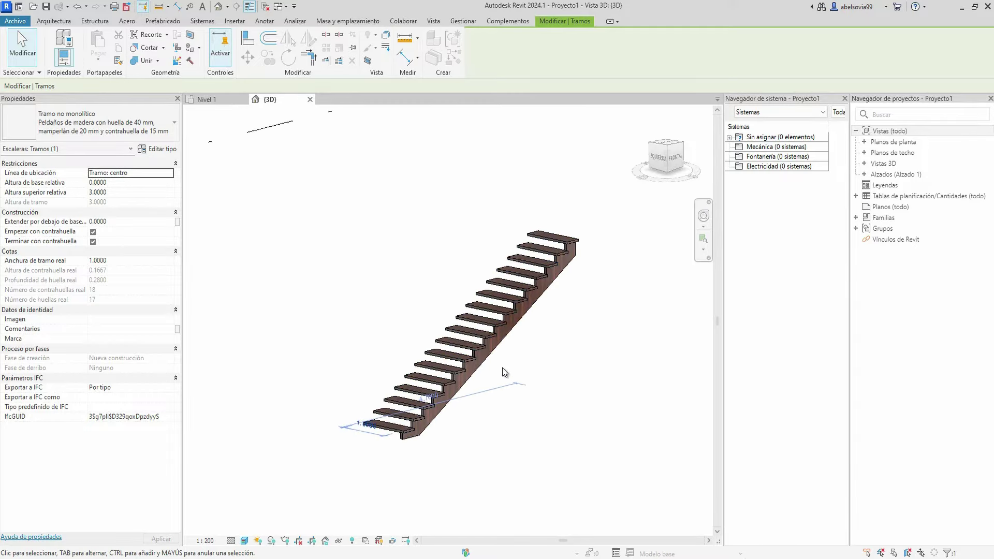
pyautogui.click(202, 104)
pyautogui.click(423, 188)
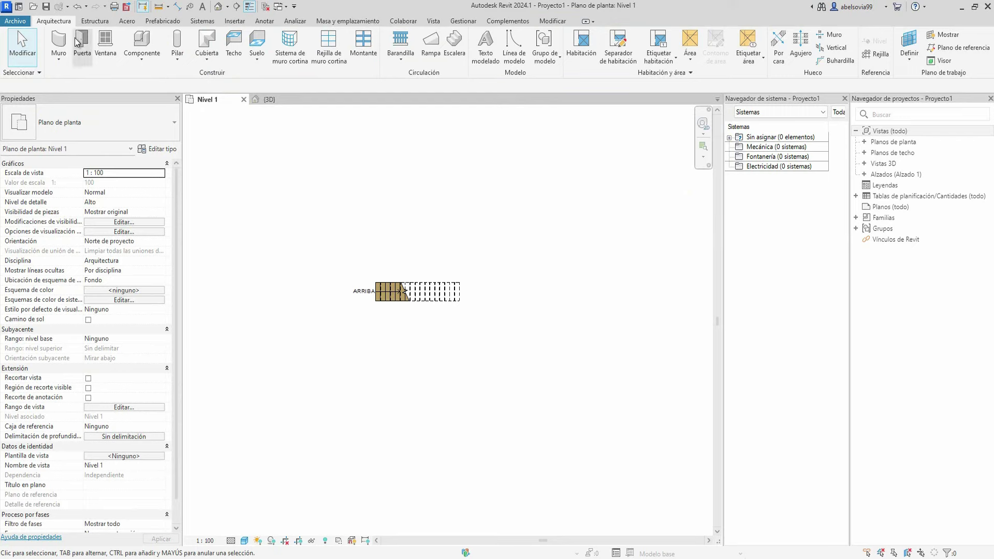
# Draw a 10.8000-long Partición con capa de yeso wall from the stair's left end to the right, then check its length
pyautogui.click(58, 37)
pyautogui.click(325, 277)
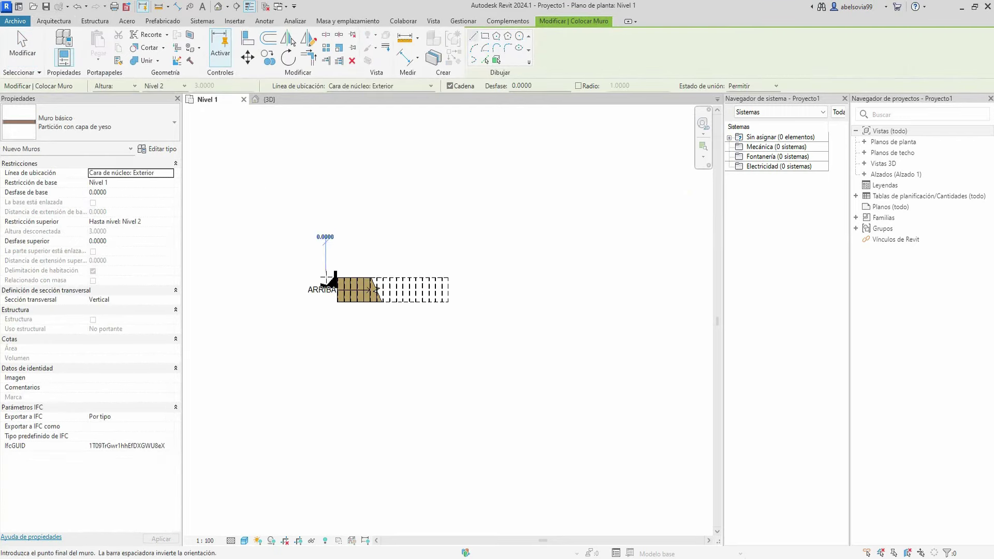
pyautogui.click(582, 277)
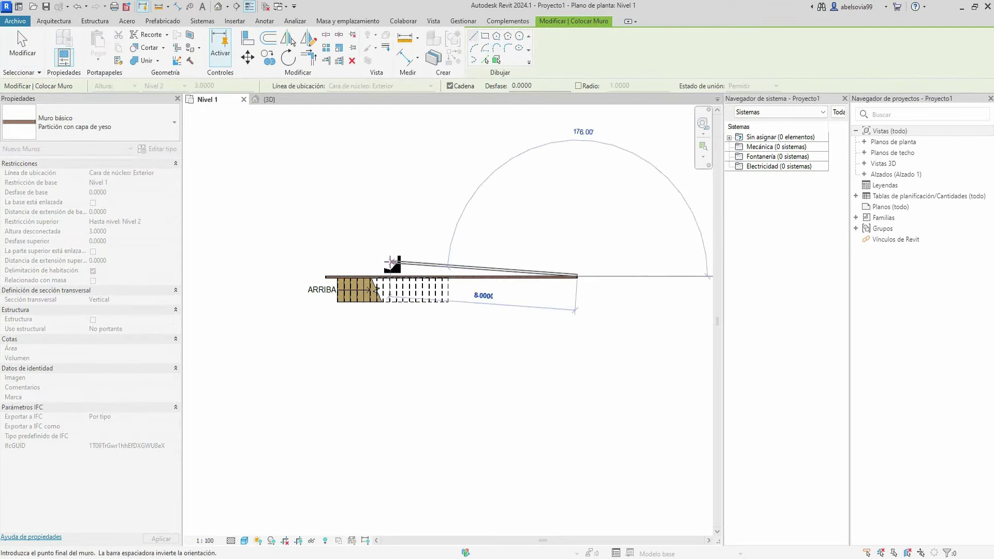
pyautogui.scroll(3, 415, 266)
pyautogui.press('Escape')
pyautogui.press('Escape')
pyautogui.click(479, 288)
pyautogui.scroll(-2, 480, 288)
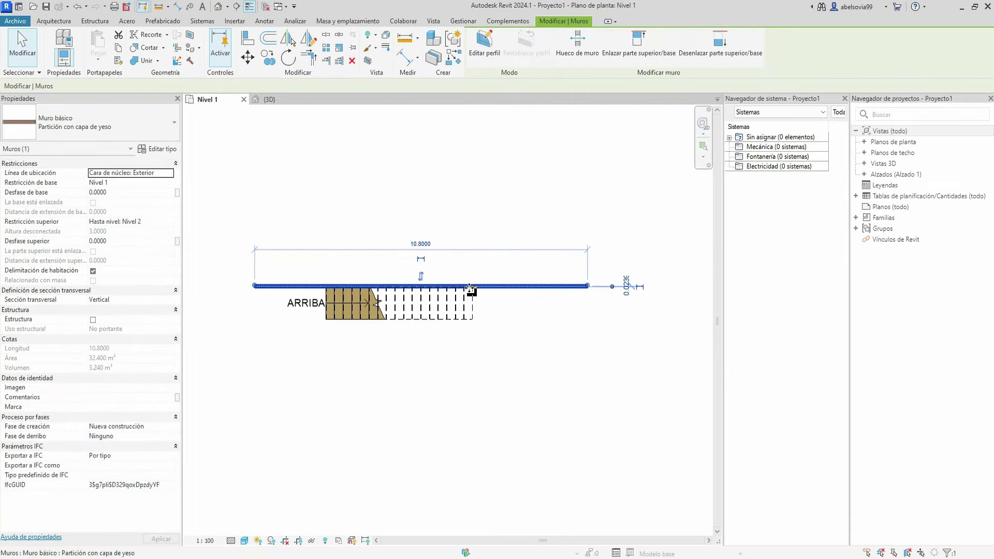
pyautogui.scroll(3, 492, 290)
pyautogui.scroll(2, 518, 291)
pyautogui.scroll(2, 539, 293)
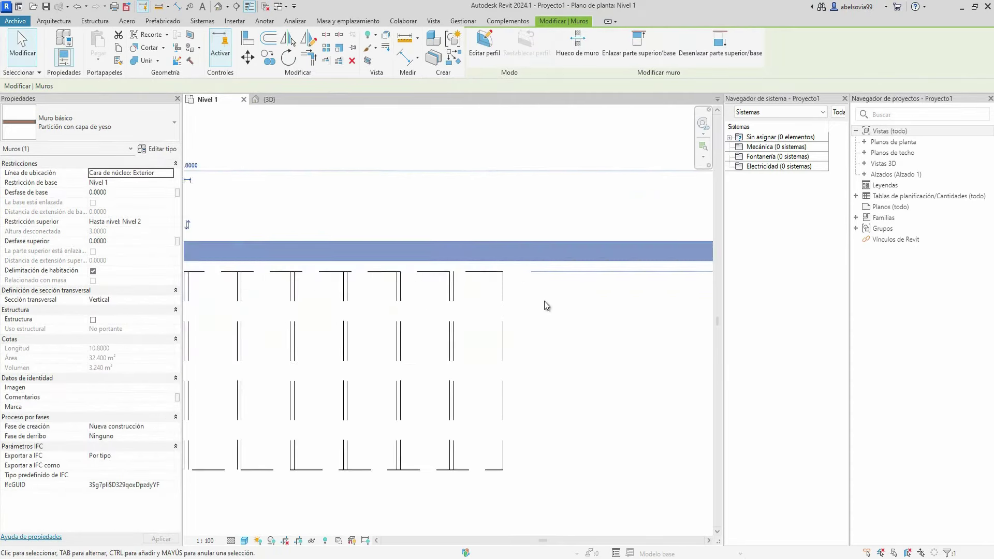
pyautogui.press('Escape')
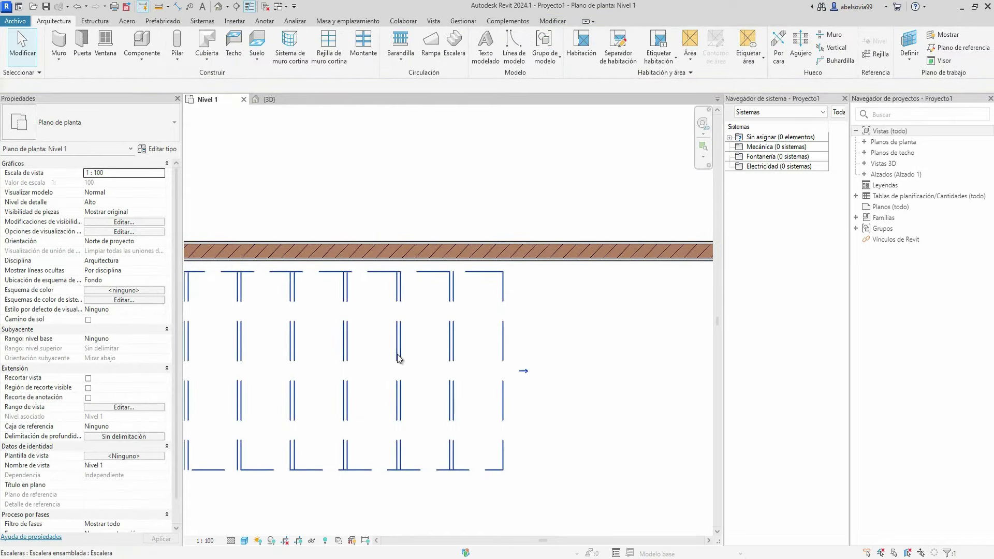
# Align the wall flush against the stair's long edge using AL
pyautogui.click(400, 355)
pyautogui.press('a')
pyautogui.press('l')
pyautogui.click(484, 272)
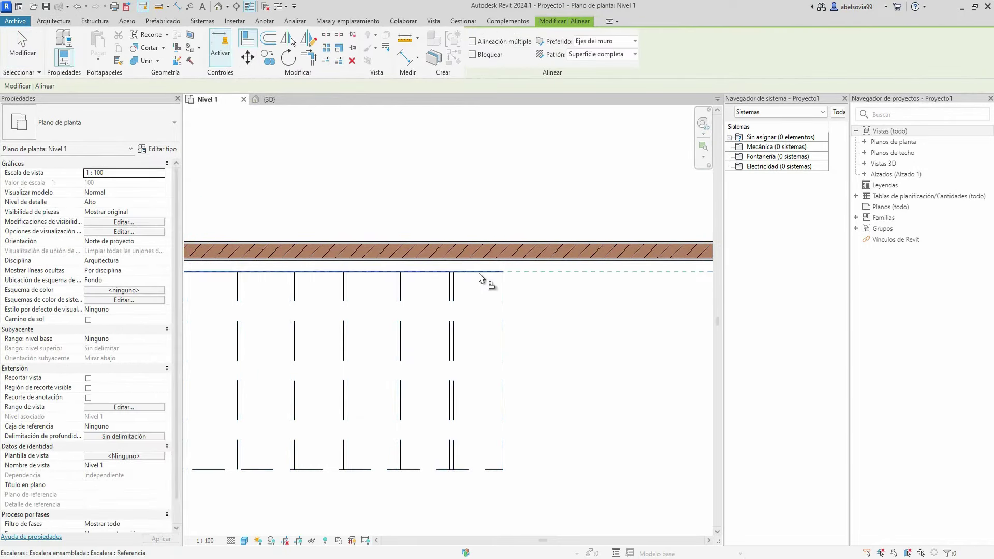
pyautogui.click(505, 259)
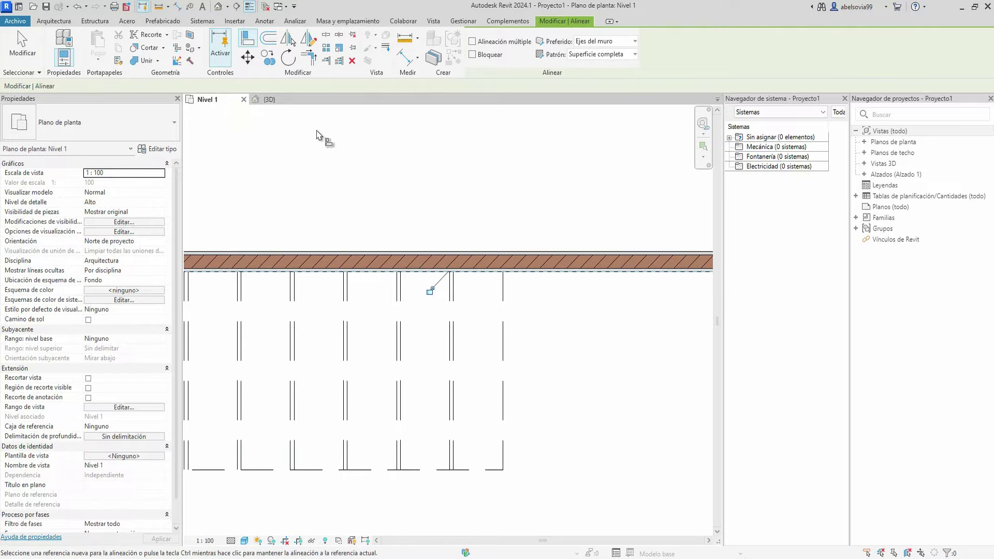
# Zoom out in the plan and return to the {3D} view
pyautogui.scroll(-2, 465, 329)
pyautogui.scroll(-1, 463, 337)
pyautogui.scroll(-1, 461, 346)
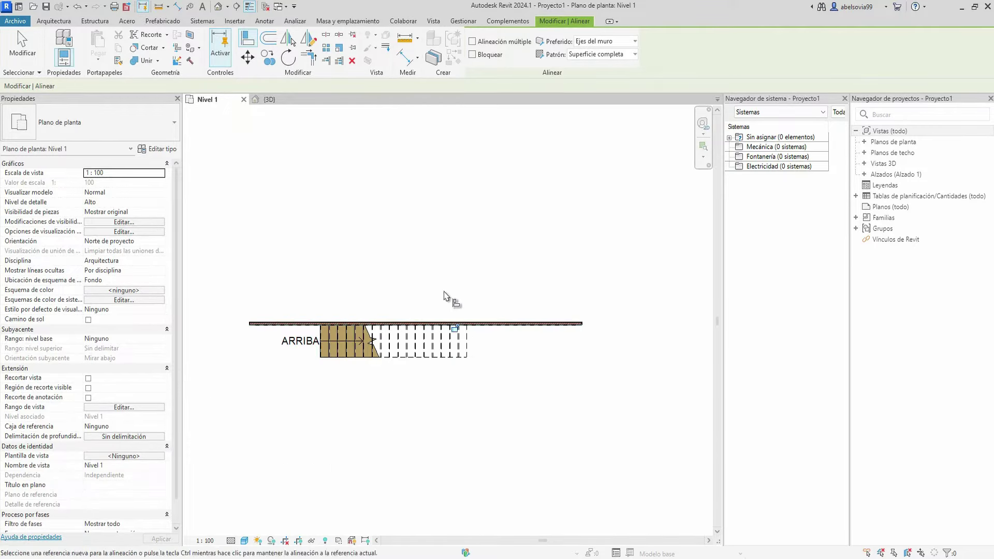
pyautogui.click(275, 99)
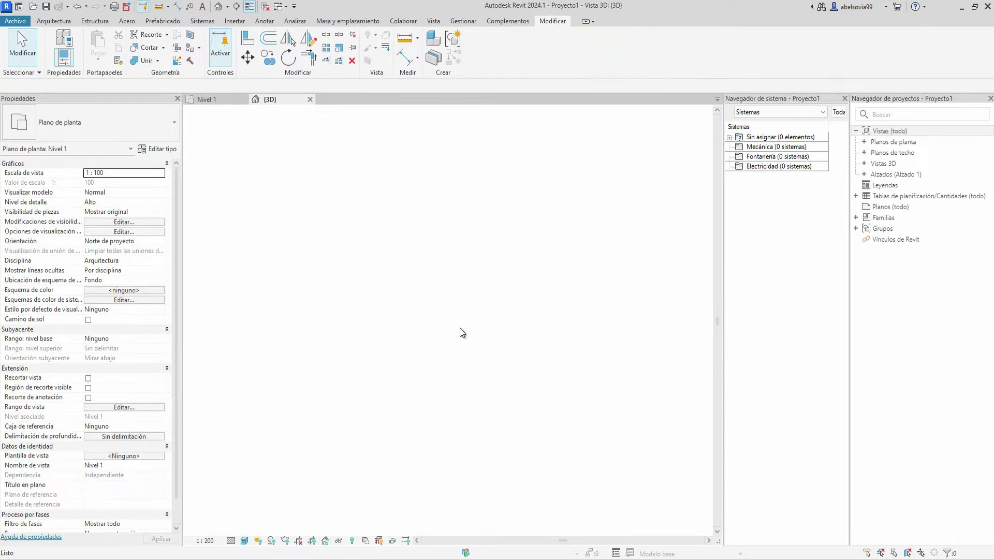
# Select the wall, switch to the Nivel 1 plan and nudge the wall slightly left
pyautogui.moveTo(481, 369)
pyautogui.keyDown('shift'); pyautogui.mouseDown(button='middle')
pyautogui.moveTo(515, 311)
pyautogui.moveTo(524, 366)
pyautogui.moveTo(451, 389)
pyautogui.moveTo(432, 378)
pyautogui.moveTo(382, 397)
pyautogui.moveTo(338, 362)
pyautogui.moveTo(407, 359)
pyautogui.mouseUp(button='middle'); pyautogui.keyUp('shift')
pyautogui.click(430, 380)
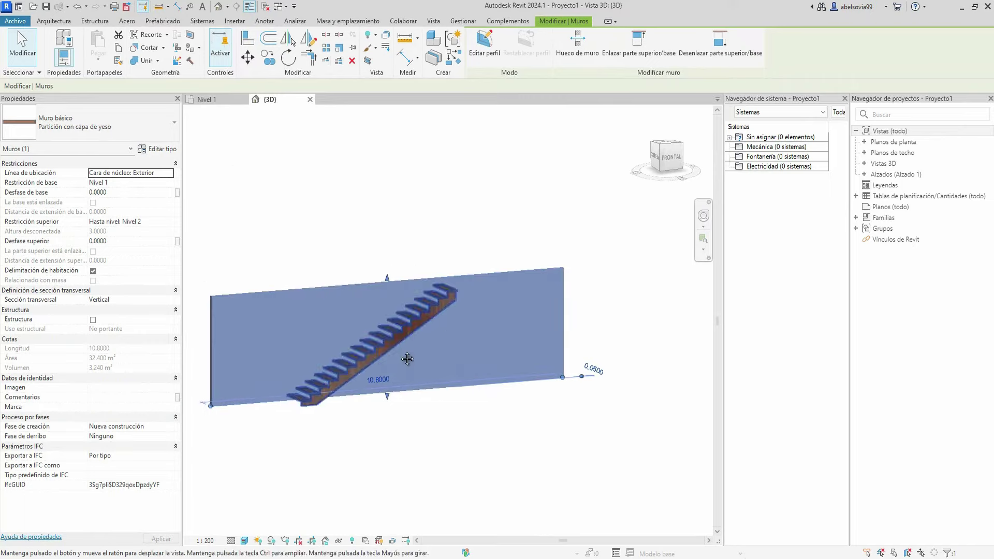
pyautogui.click(222, 99)
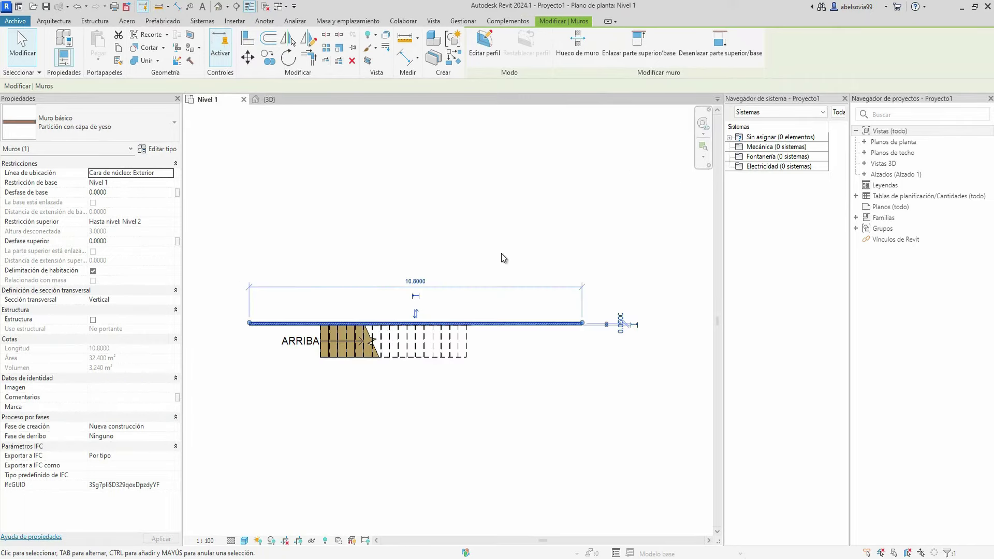
pyautogui.press('Left')
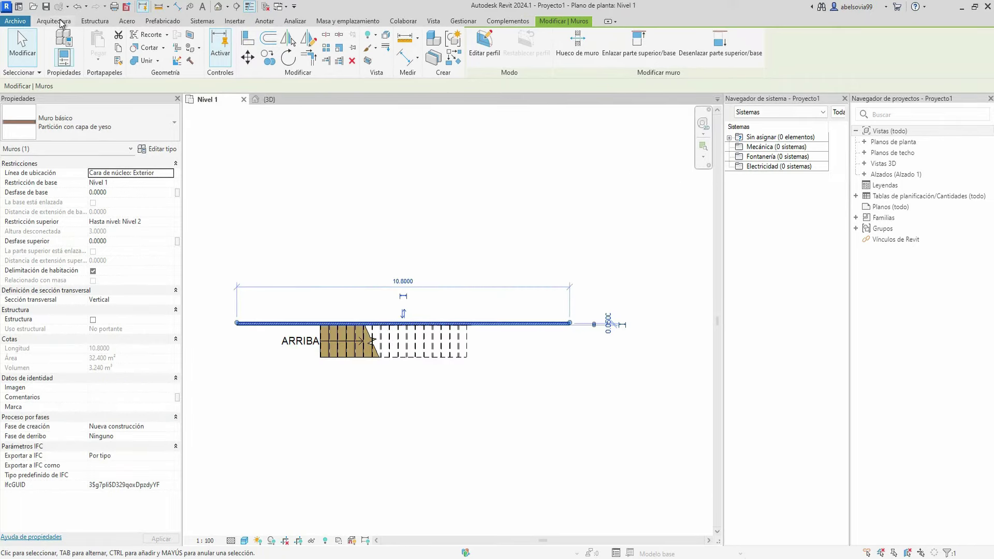
pyautogui.click(54, 21)
# Sketch a rectangular Por defecto - 30 cm floor of 52.423 m² from the wall's left end to the lower-right corner
pyautogui.click(257, 44)
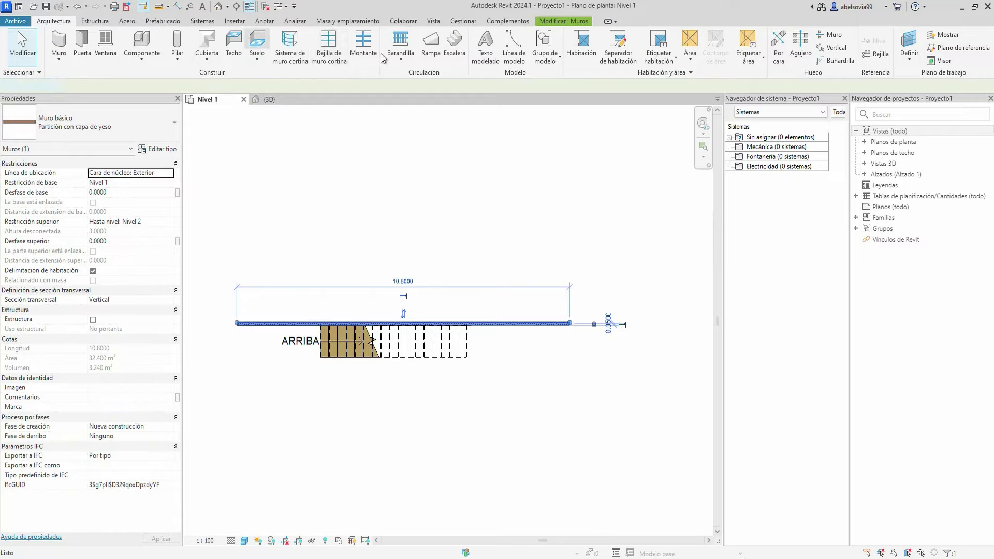
pyautogui.click(579, 35)
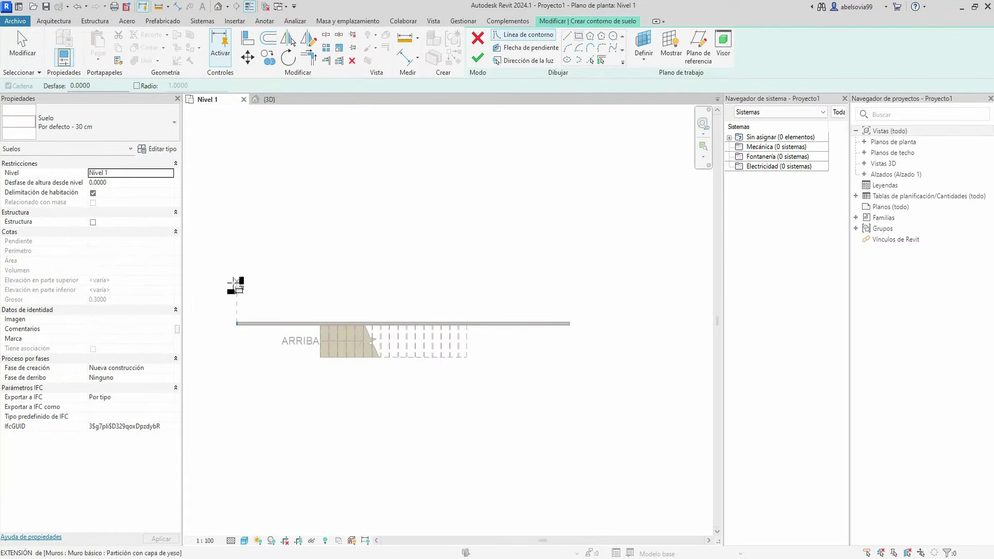
pyautogui.click(236, 324)
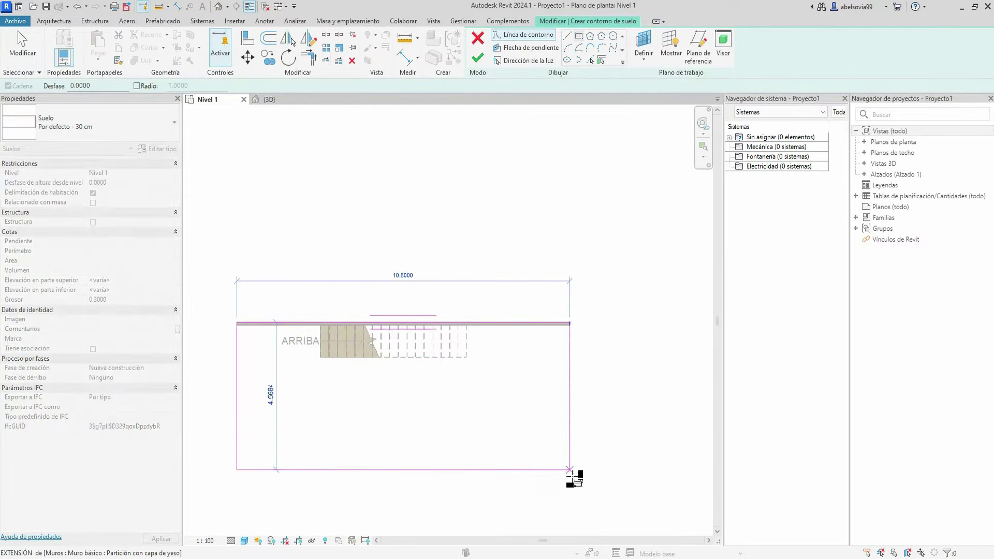
pyautogui.click(570, 479)
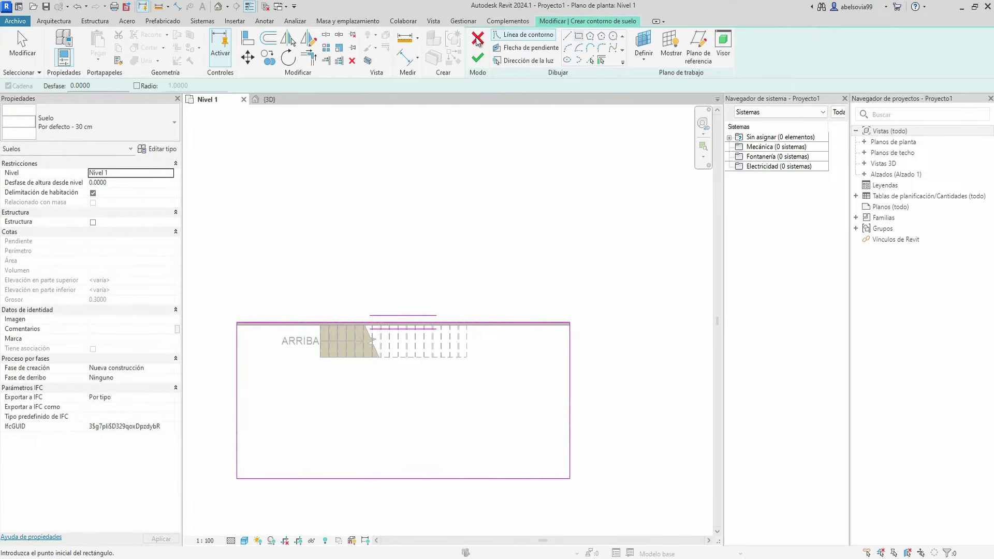
pyautogui.click(478, 58)
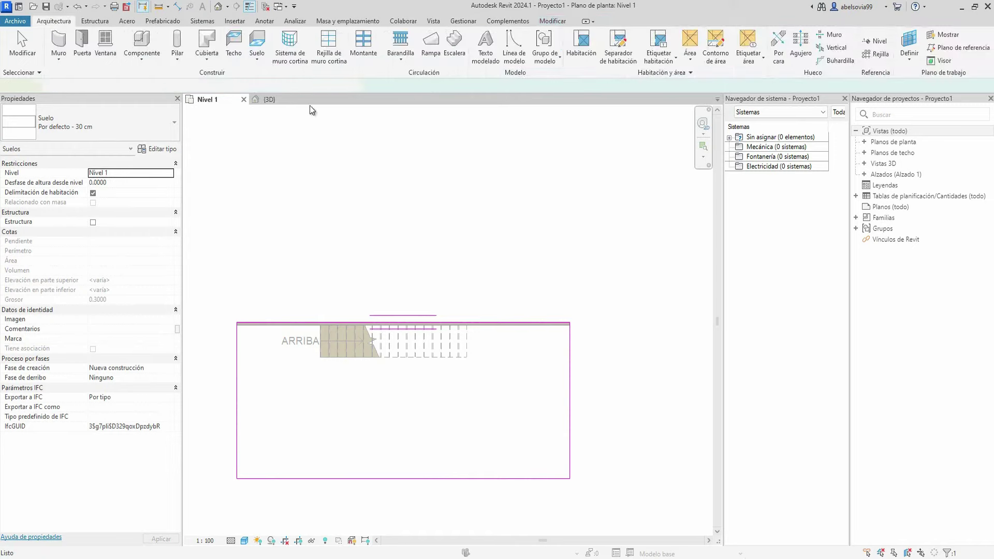
pyautogui.click(284, 99)
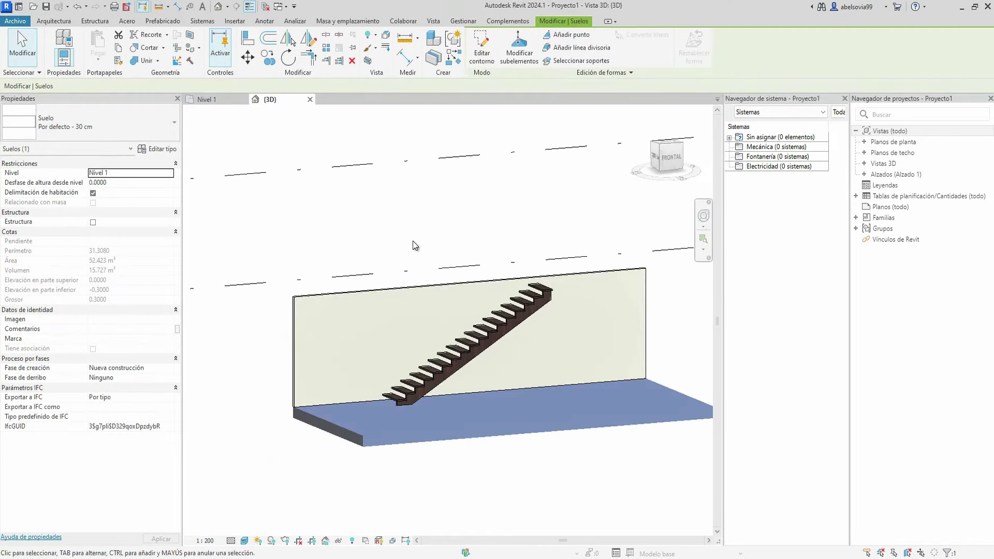
# Drag the wall's top up to 1.5603 above Nivel 2, making it 4.5603 tall
pyautogui.scroll(2, 487, 371)
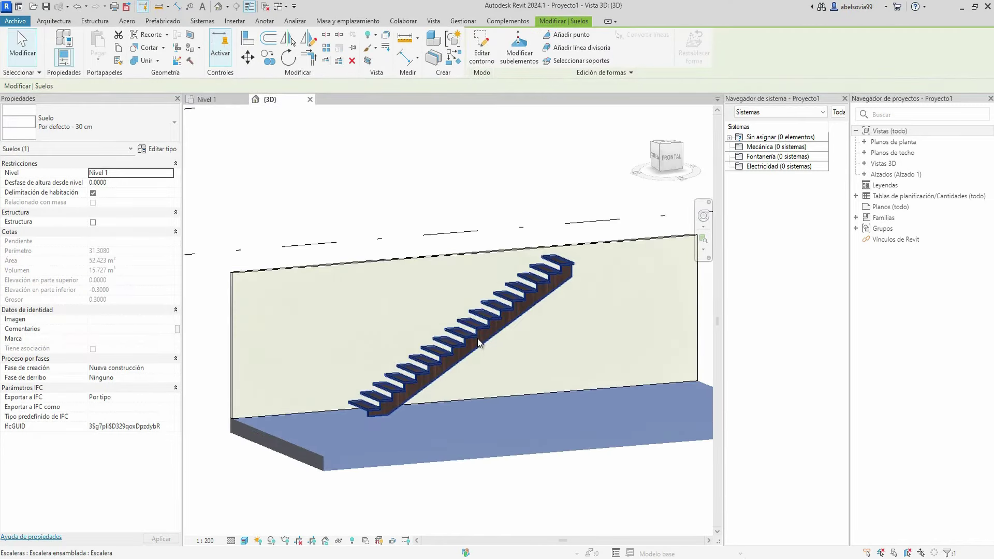
pyautogui.click(477, 337)
pyautogui.click(456, 257)
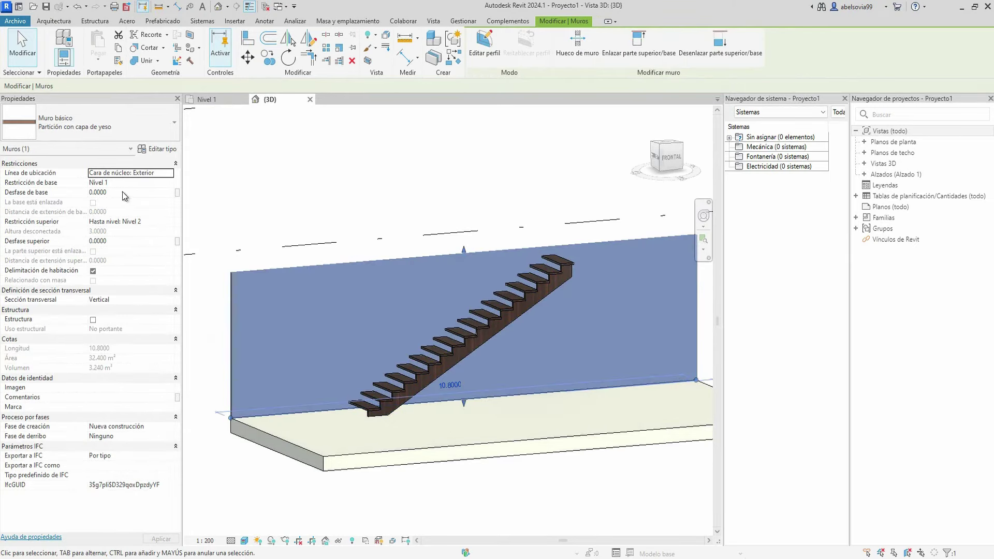
pyautogui.keyDown('shift'); pyautogui.moveTo(228, 253); pyautogui.dragTo(275, 262, button='middle'); pyautogui.keyUp('shift')
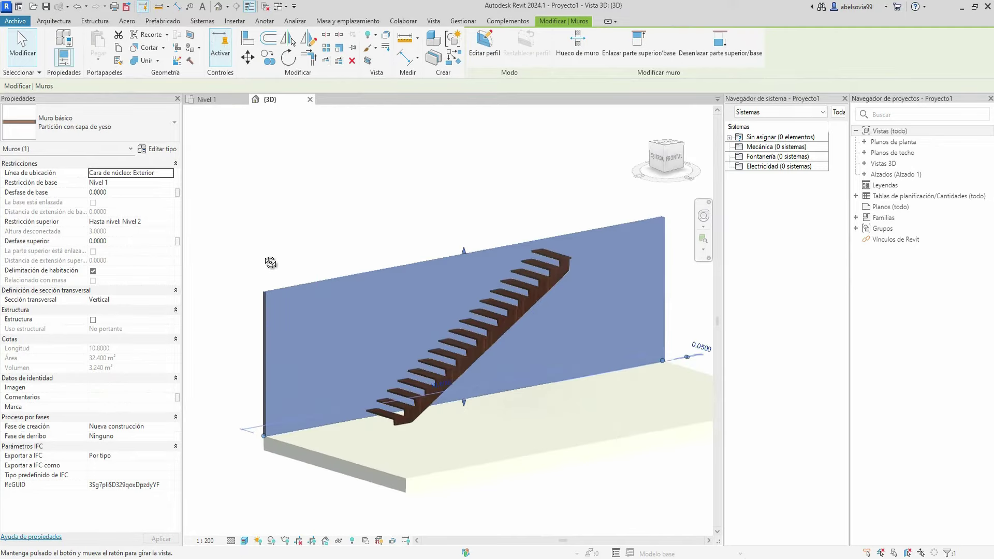
pyautogui.moveTo(464, 249); pyautogui.dragTo(465, 202)
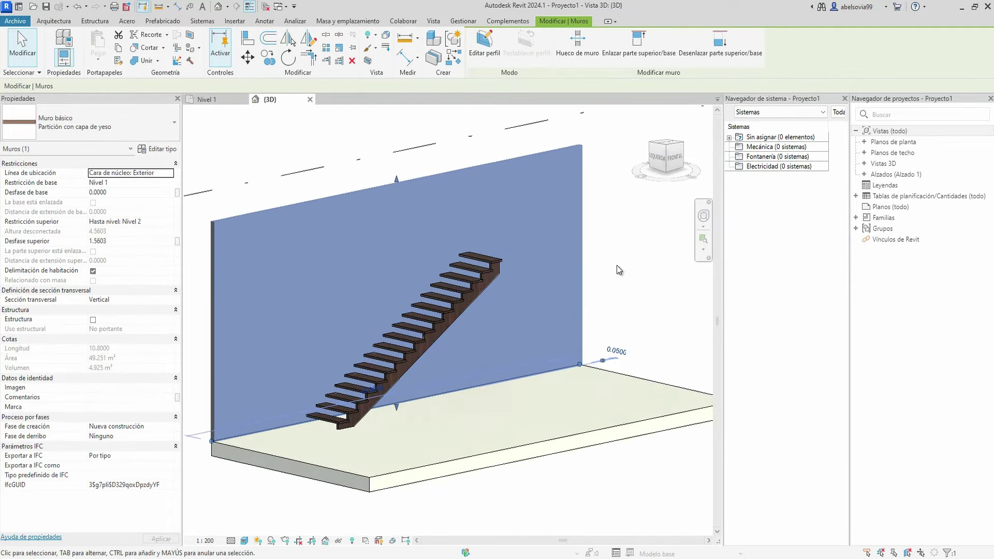
pyautogui.press('Escape')
pyautogui.keyDown('shift'); pyautogui.moveTo(600, 304); pyautogui.dragTo(581, 322, button='middle'); pyautogui.keyUp('shift')
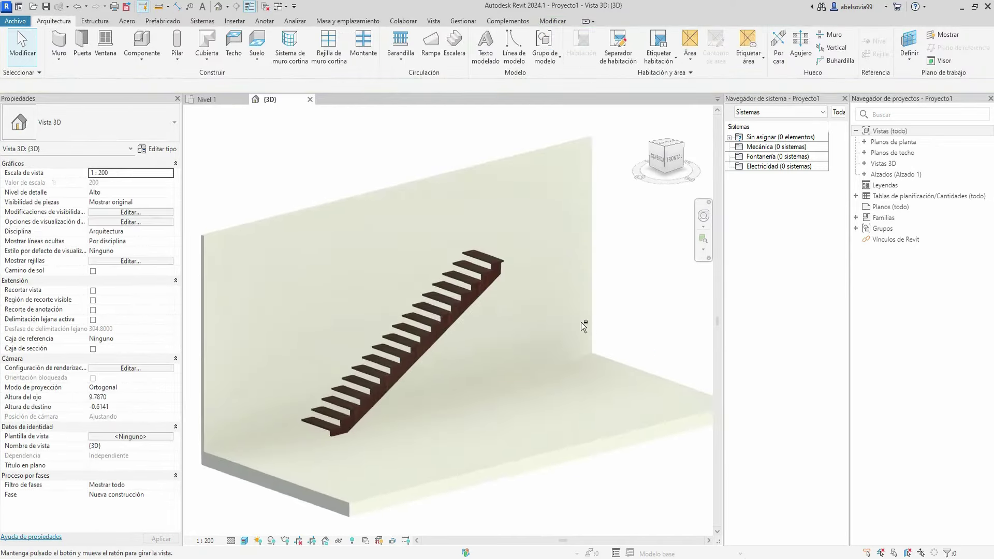
# Change the stair's Profundidad de huella real from 0.2800 to 0.2500 and accept the shallow-tread warning
pyautogui.click(666, 152)
pyautogui.scroll(2, 444, 452)
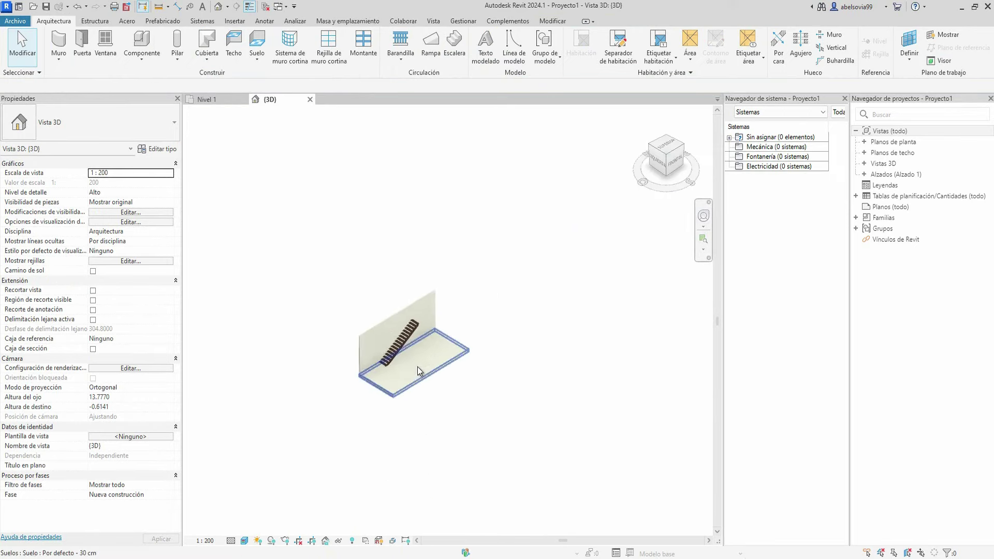
pyautogui.scroll(3, 379, 286)
pyautogui.scroll(3, 376, 336)
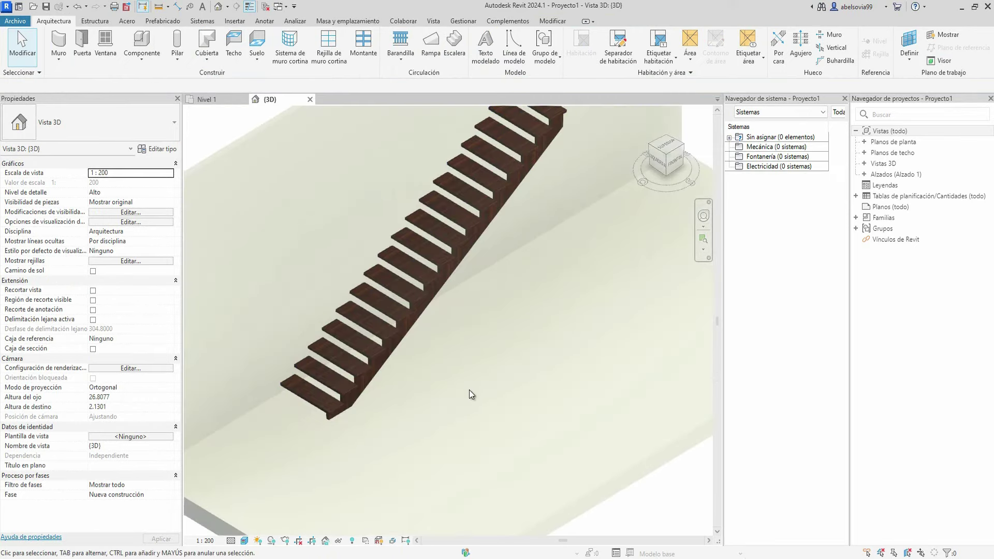
pyautogui.scroll(-2, 469, 390)
pyautogui.click(450, 326)
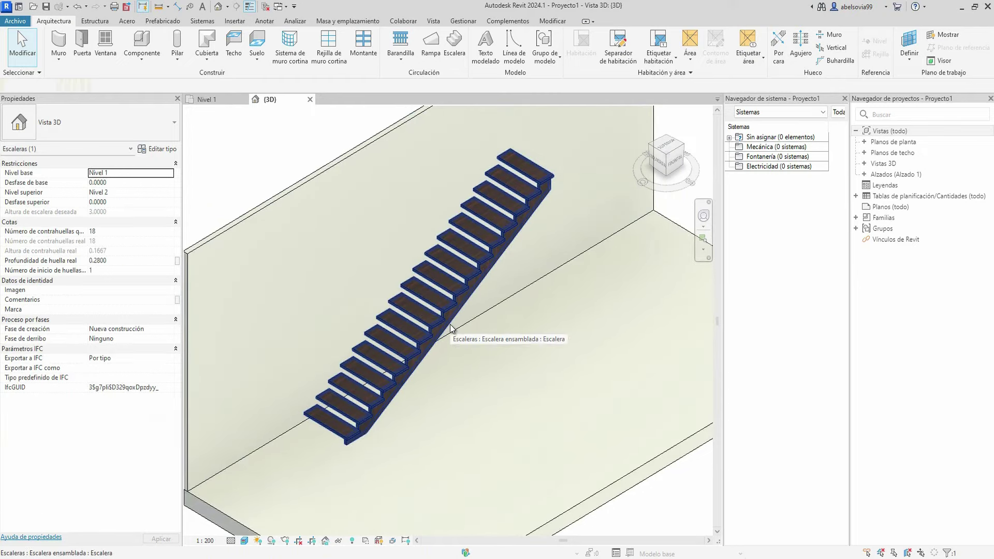
pyautogui.click(124, 232)
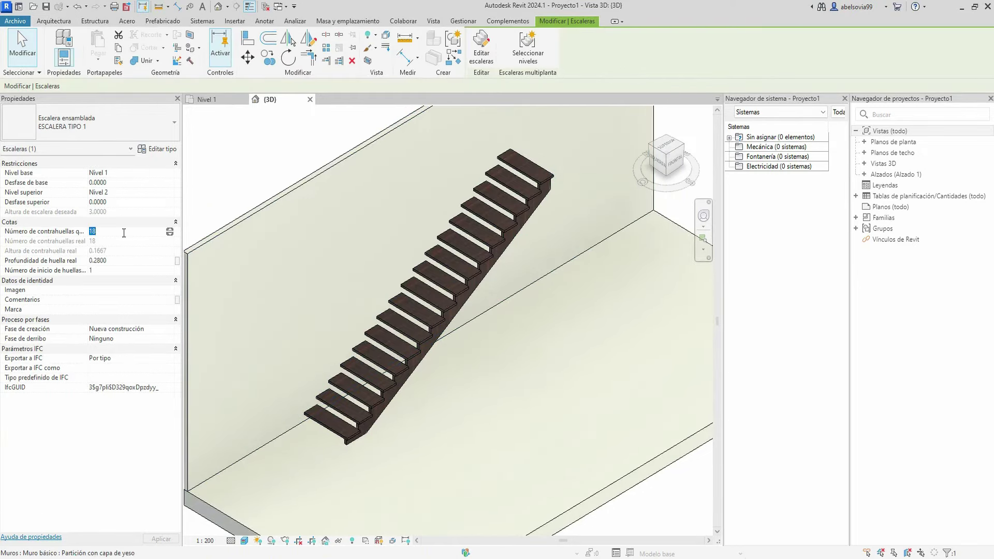
pyautogui.click(107, 262)
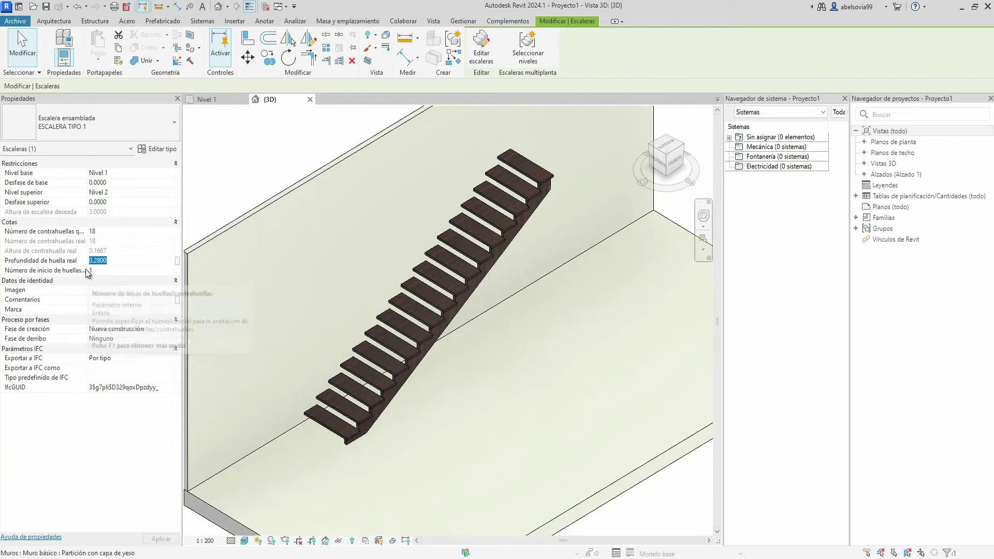
pyautogui.write('.25')
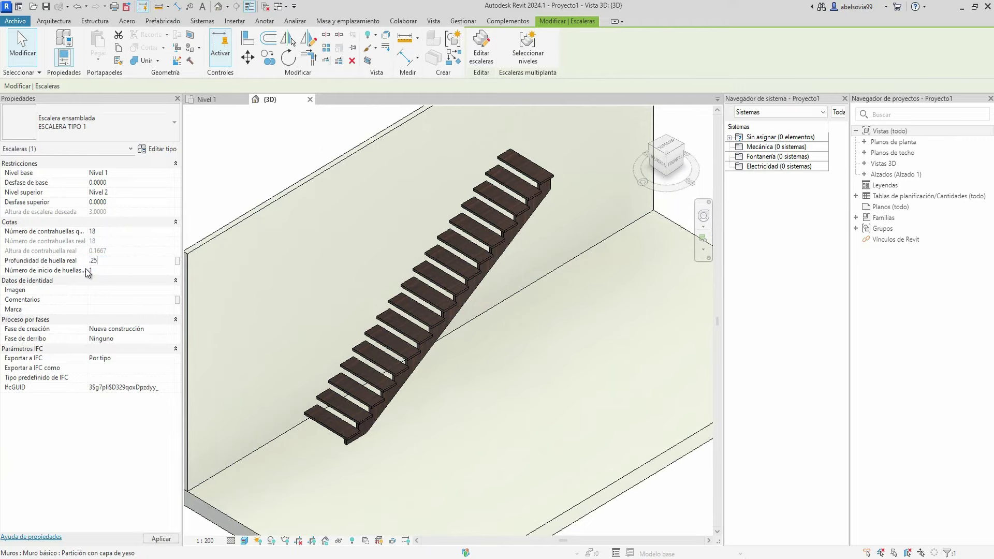
pyautogui.press('Return')
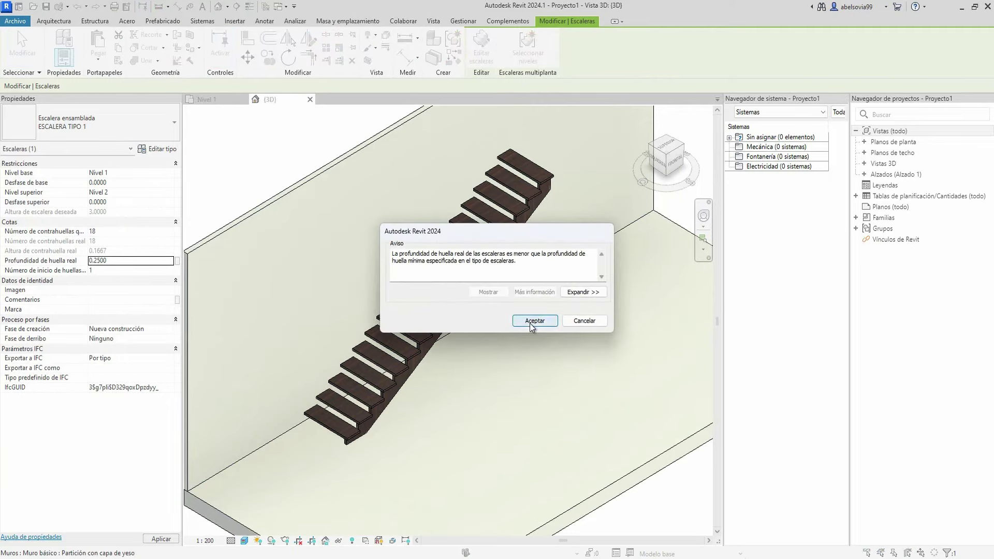
pyautogui.click(534, 321)
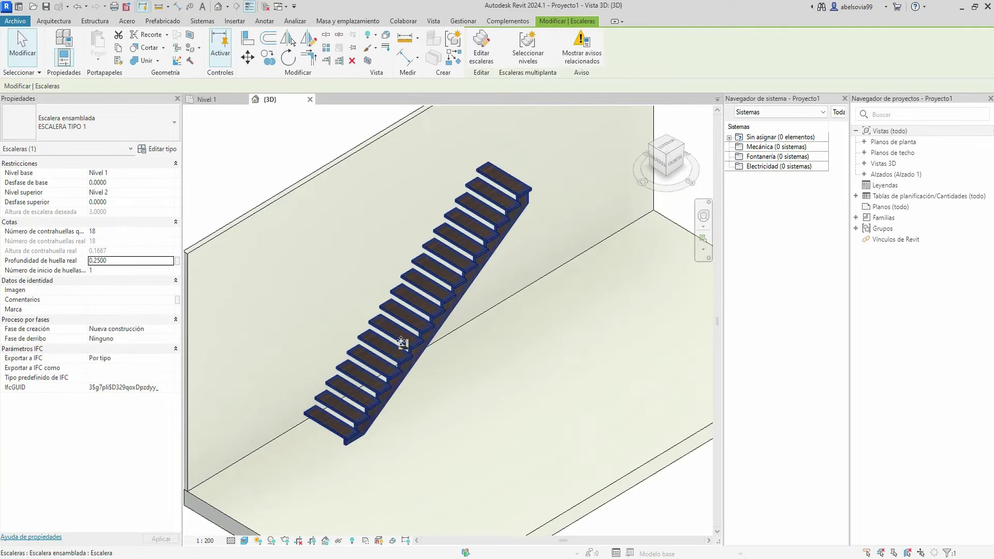
# Set the stair's desired riser count to 19 (0.1579 riser height), then deselect it and zoom out
pyautogui.click(112, 231)
pyautogui.write('19')
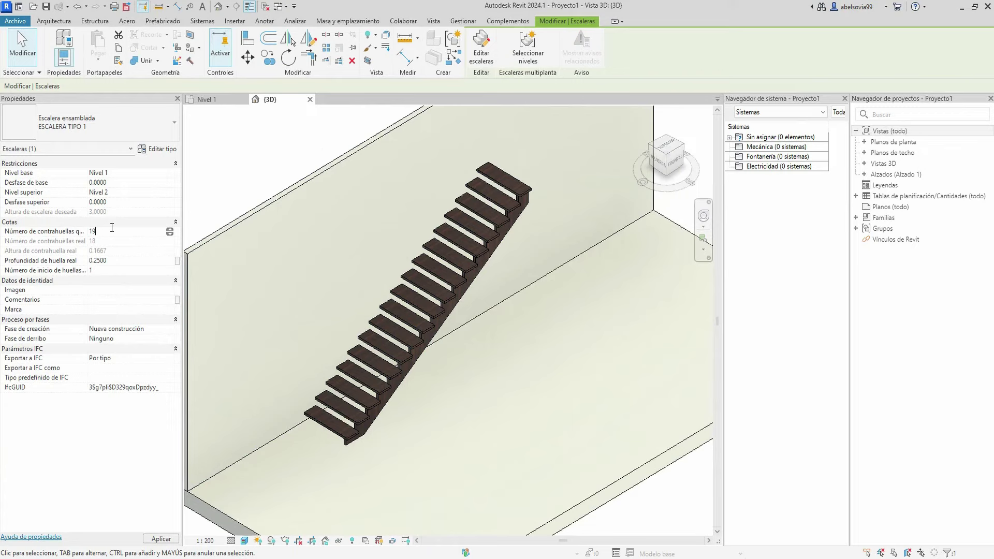
pyautogui.press('Return')
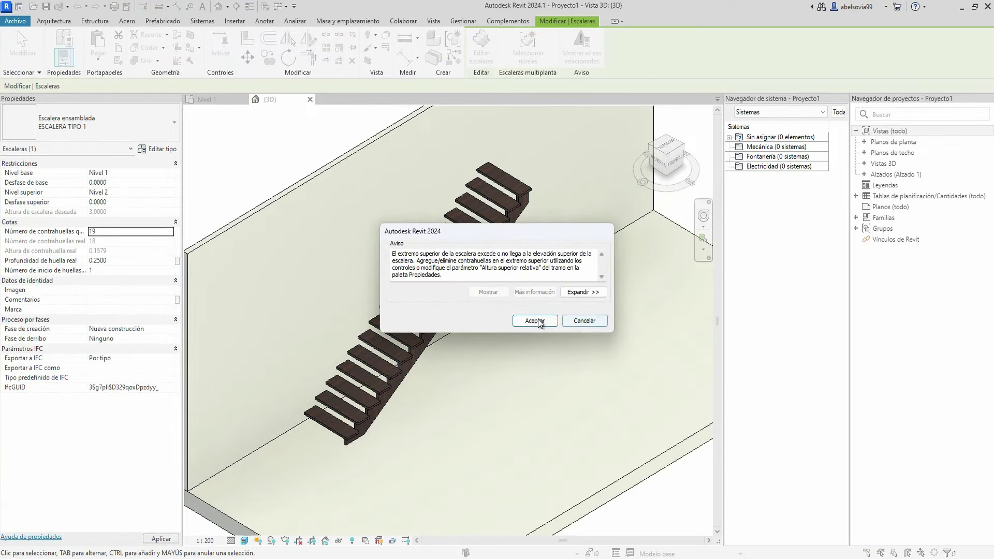
pyautogui.click(539, 321)
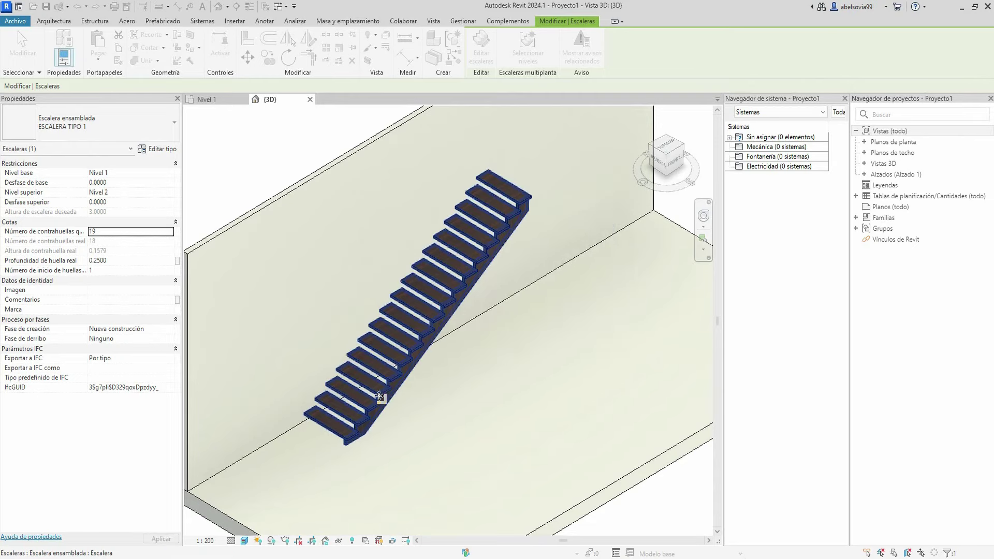
pyautogui.click(136, 235)
pyautogui.write('20')
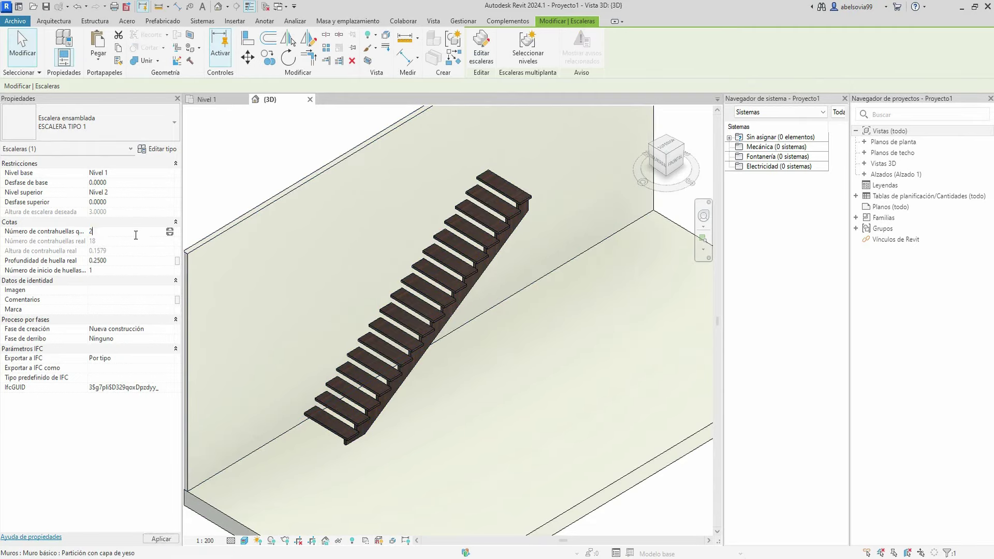
pyautogui.press('Escape')
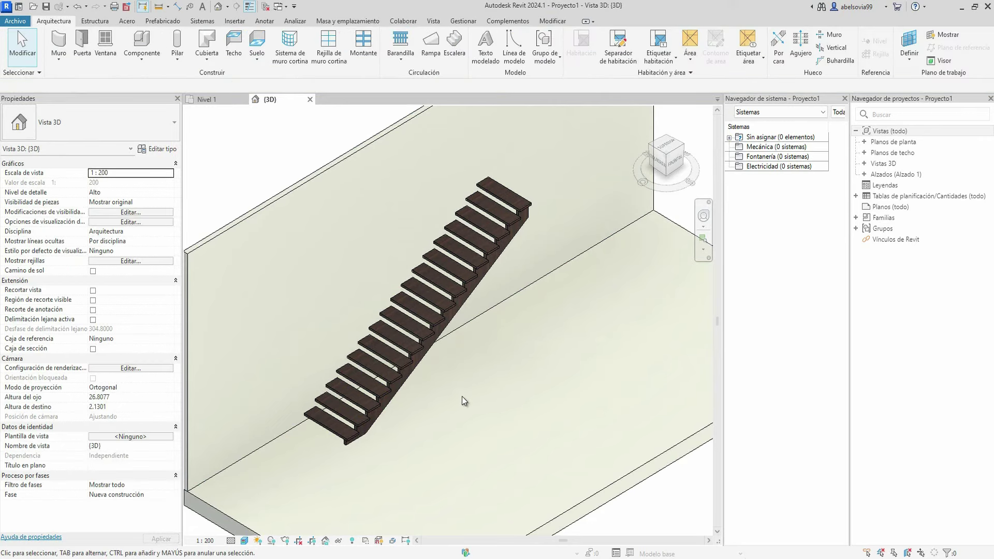
pyautogui.scroll(-3, 462, 396)
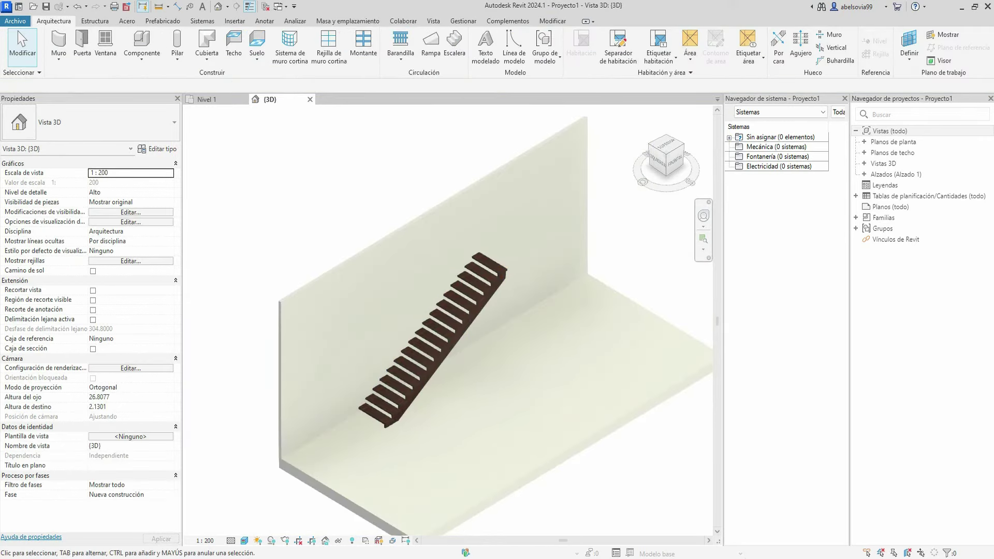
# In Graphic Display Options, set a Degradado background and turn on Proyectar sombras shadows
pyautogui.click(241, 544)
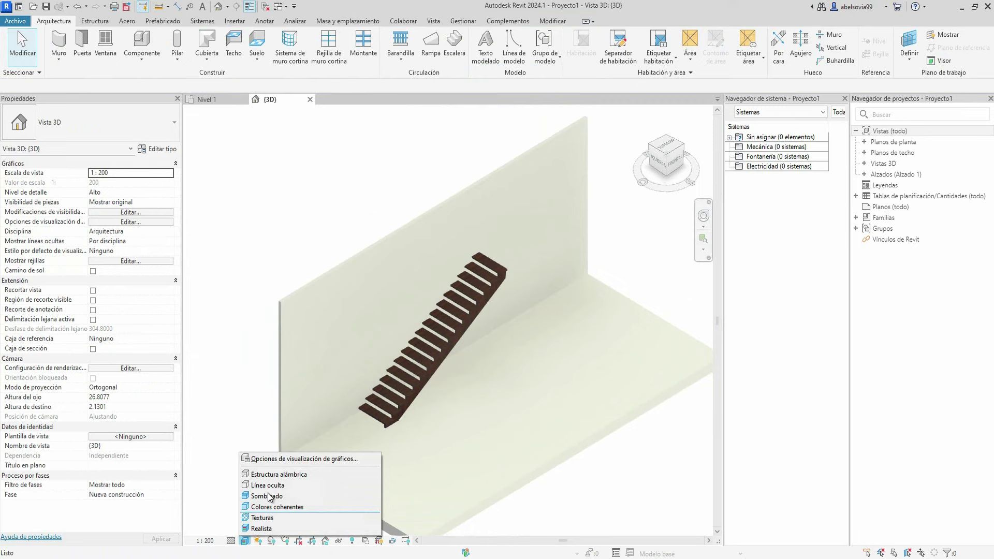
pyautogui.click(277, 459)
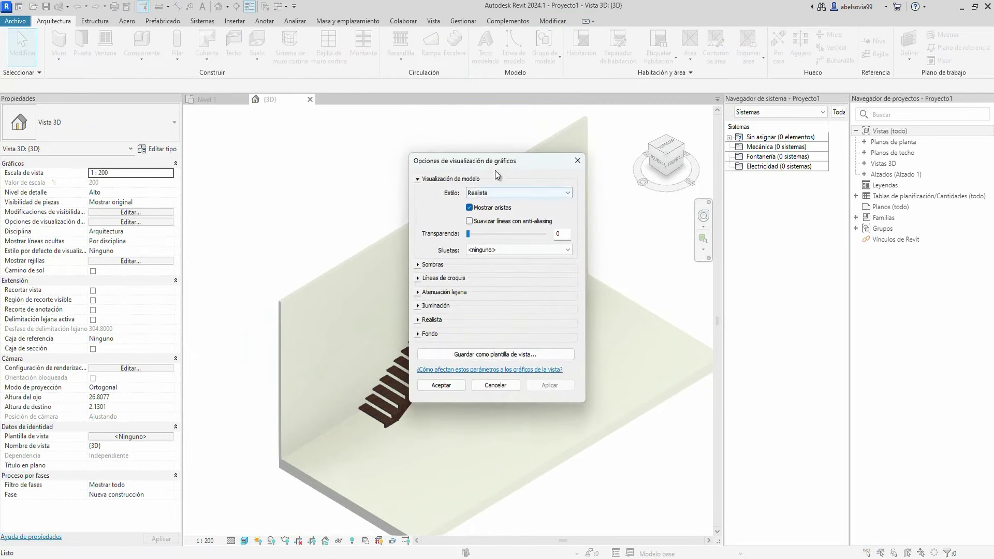
pyautogui.moveTo(495, 164); pyautogui.dragTo(751, 189)
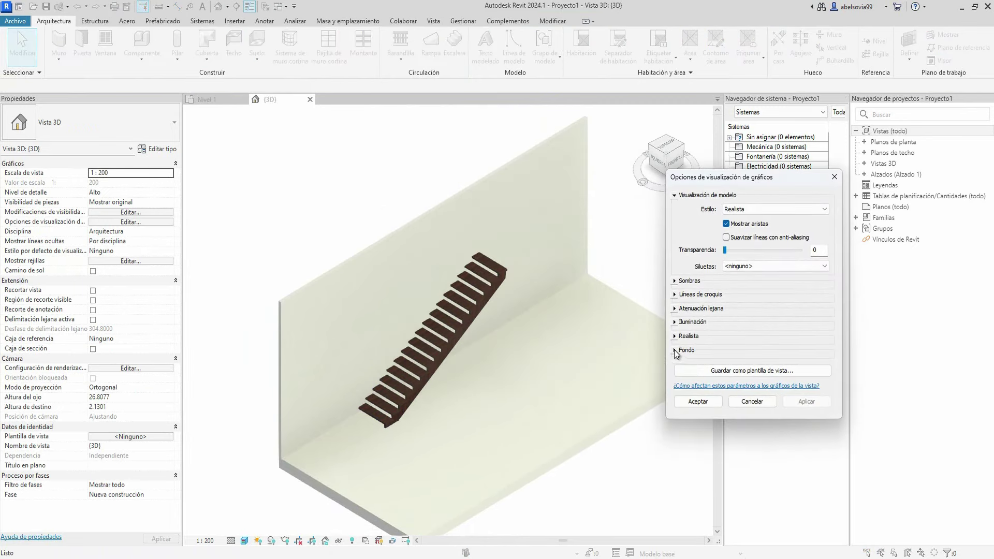
pyautogui.click(675, 351)
pyautogui.click(749, 371)
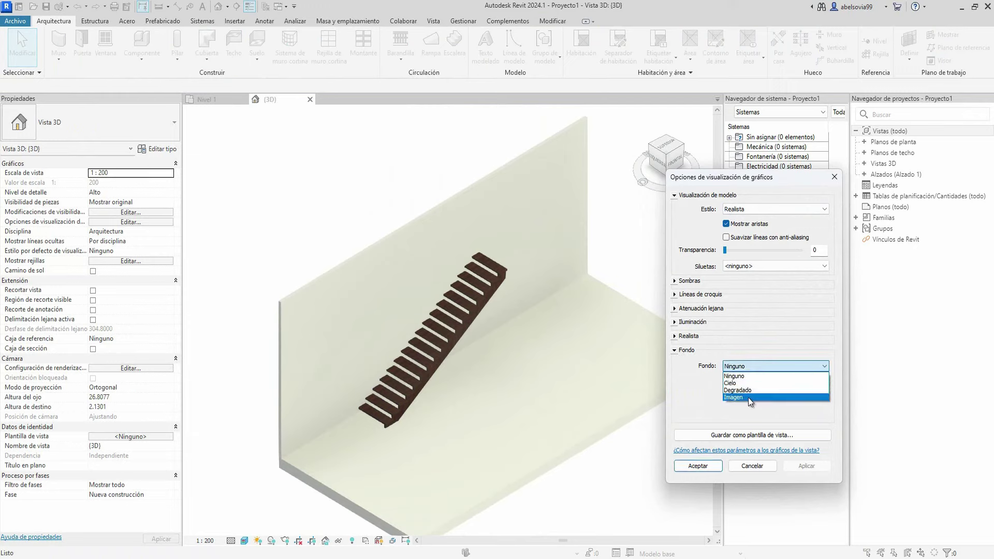
pyautogui.click(751, 386)
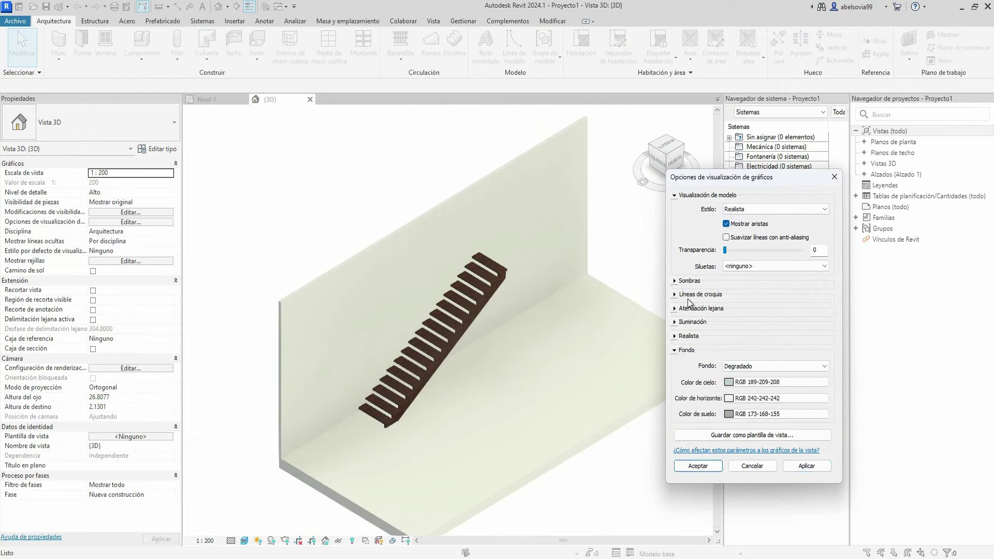
pyautogui.click(676, 282)
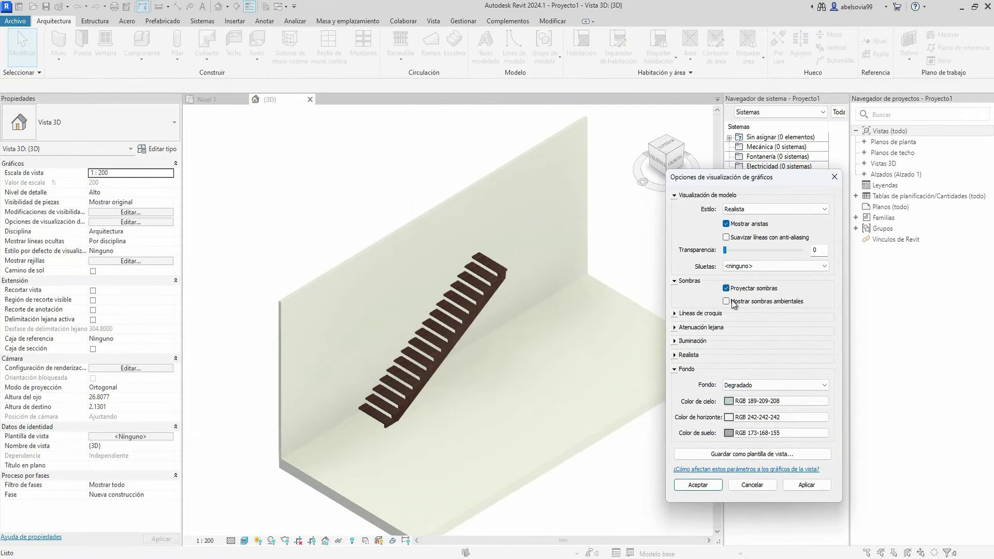
pyautogui.click(814, 491)
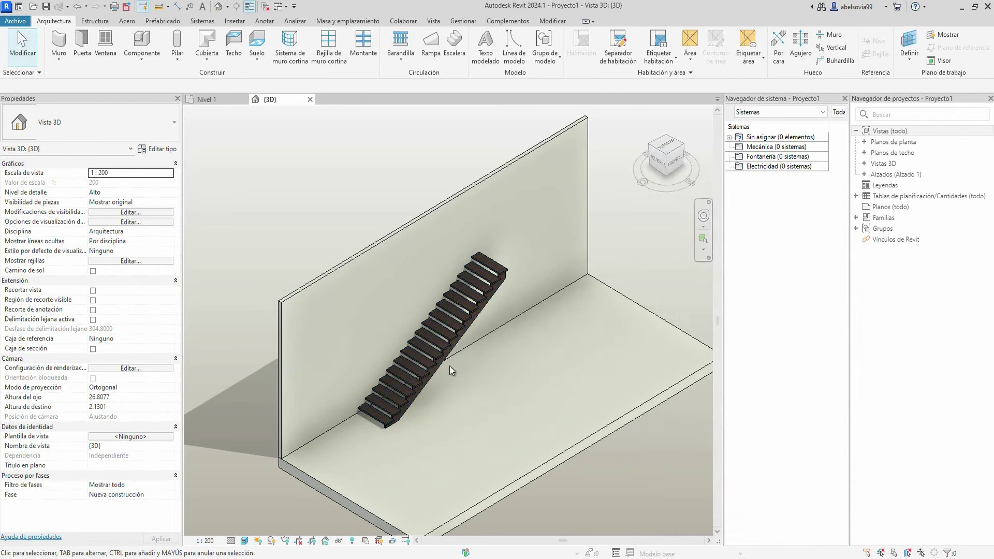
# Orbit around the model, then view it from the IZQUIERDA side zoomed in on the stair
pyautogui.moveTo(448, 386)
pyautogui.keyDown('shift'); pyautogui.mouseDown(button='middle')
pyautogui.moveTo(440, 270)
pyautogui.moveTo(413, 275)
pyautogui.moveTo(405, 289)
pyautogui.mouseUp(button='middle'); pyautogui.keyUp('shift')
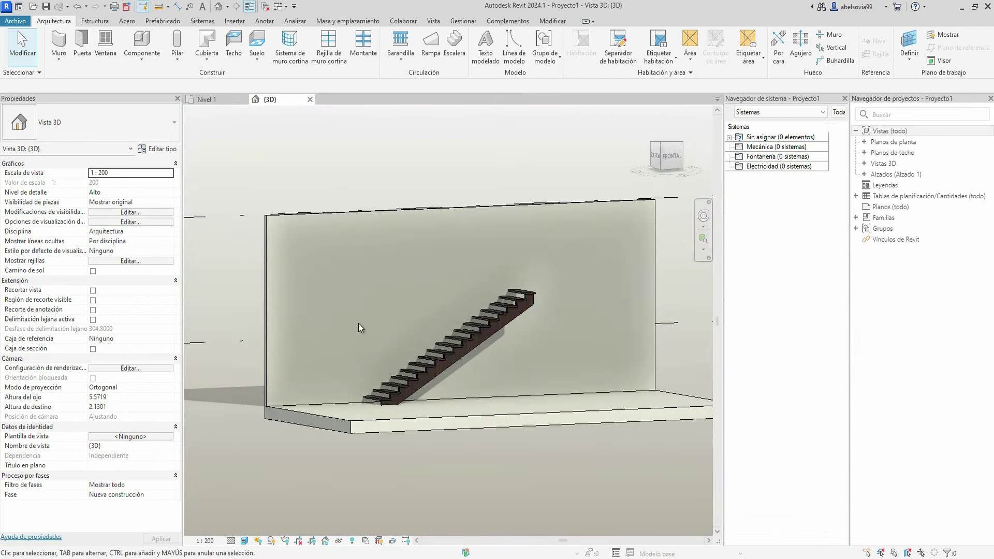
pyautogui.moveTo(394, 338)
pyautogui.keyDown('shift'); pyautogui.mouseDown(button='middle')
pyautogui.moveTo(508, 378)
pyautogui.moveTo(588, 393)
pyautogui.moveTo(607, 353)
pyautogui.mouseUp(button='middle'); pyautogui.keyUp('shift')
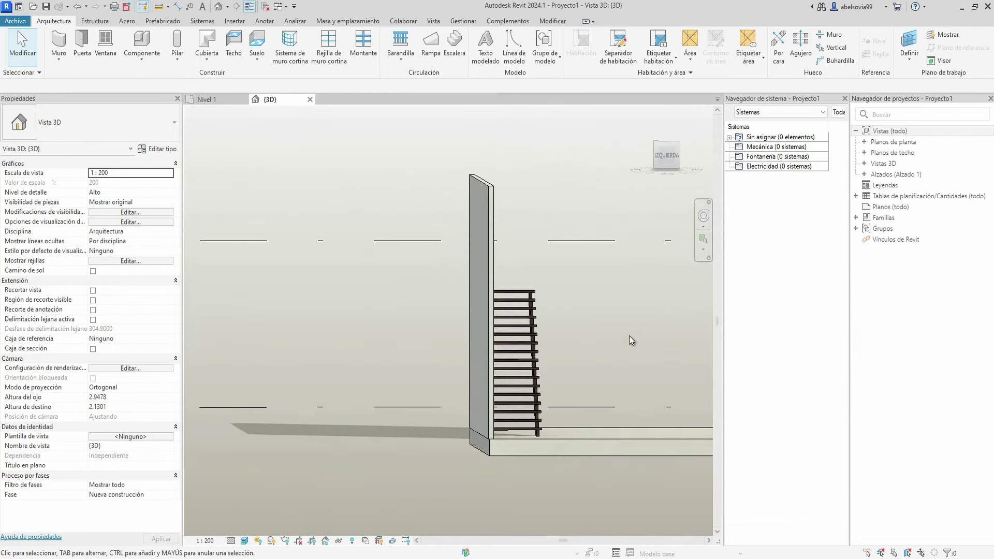
pyautogui.click(669, 161)
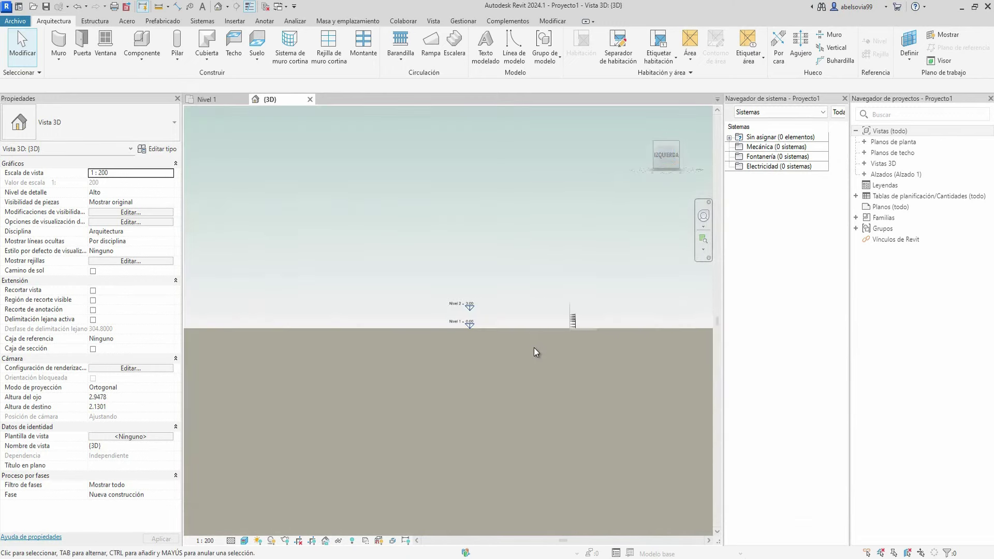
pyautogui.moveTo(534, 347); pyautogui.dragTo(465, 319, button='middle')
pyautogui.scroll(2, 452, 315)
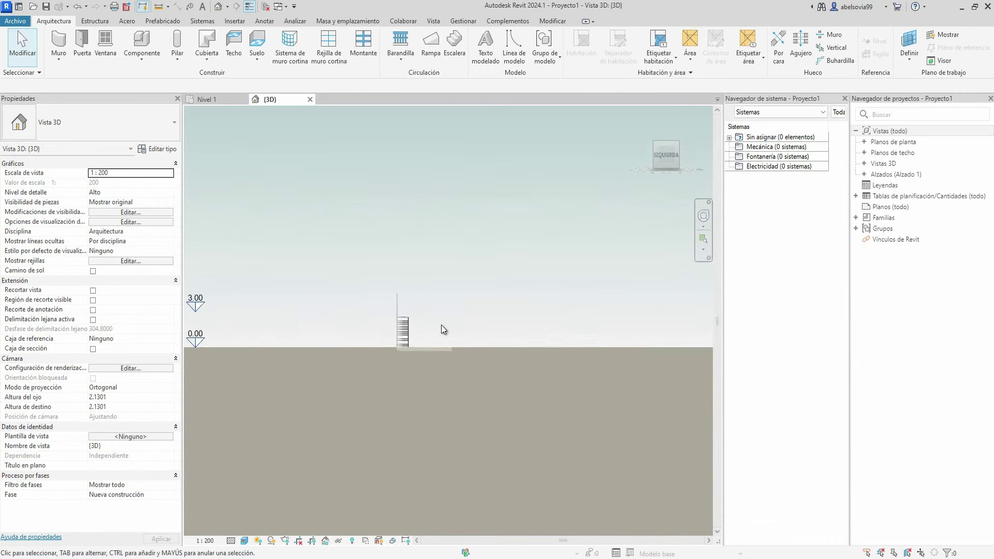
pyautogui.scroll(3, 415, 332)
pyautogui.scroll(2, 377, 336)
pyautogui.scroll(3, 373, 343)
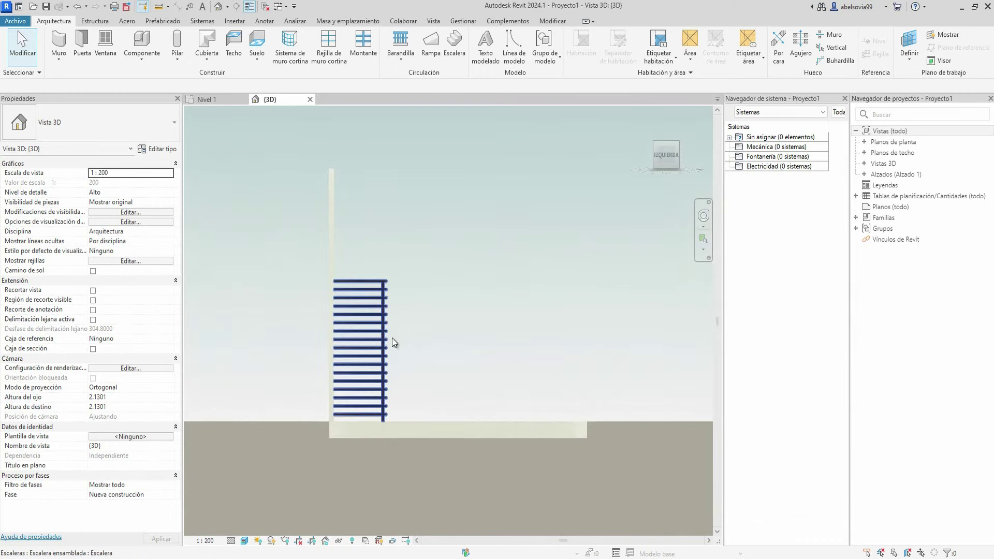
pyautogui.scroll(2, 397, 343)
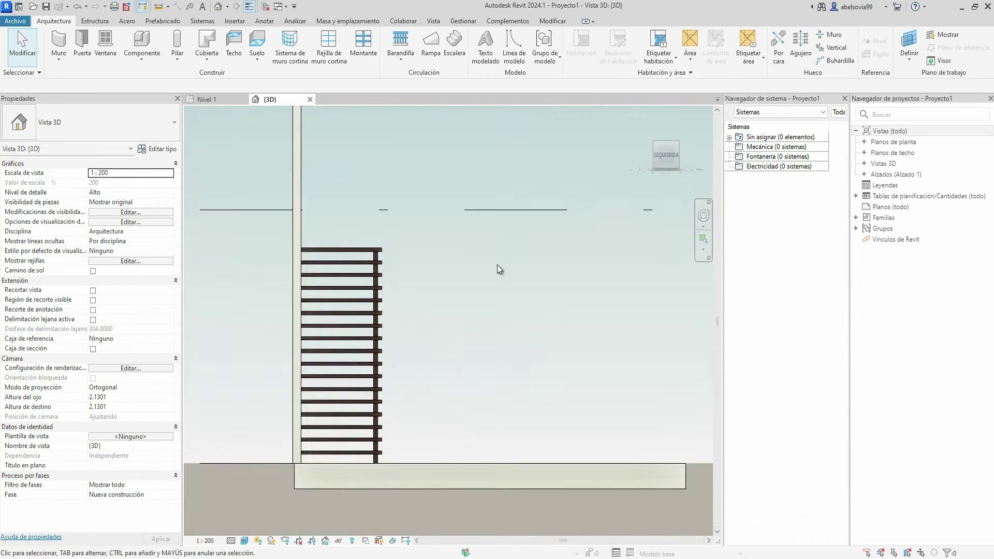
pyautogui.moveTo(666, 156)
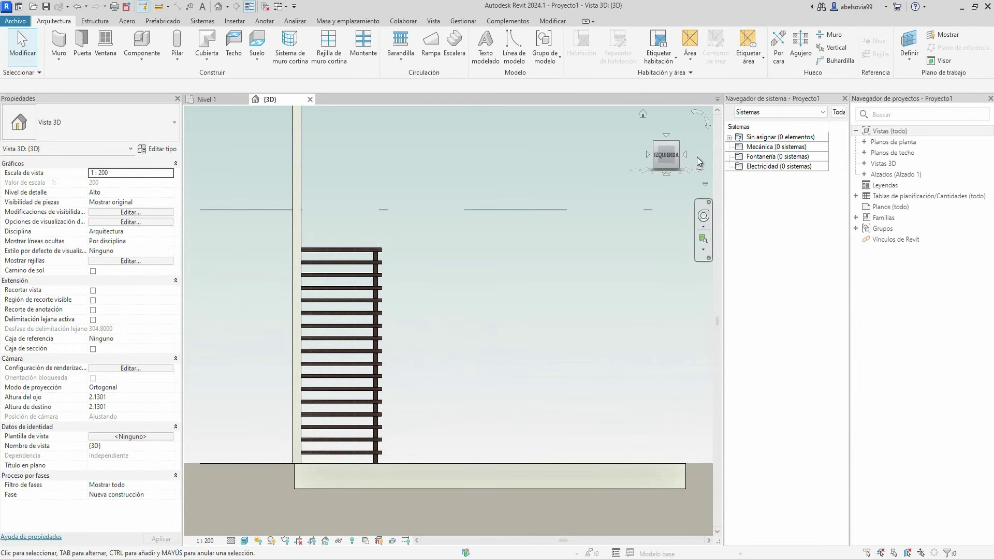
# Inspect the FRONTAL and DERECHA views, then orbit to an angled overall view
pyautogui.click(684, 155)
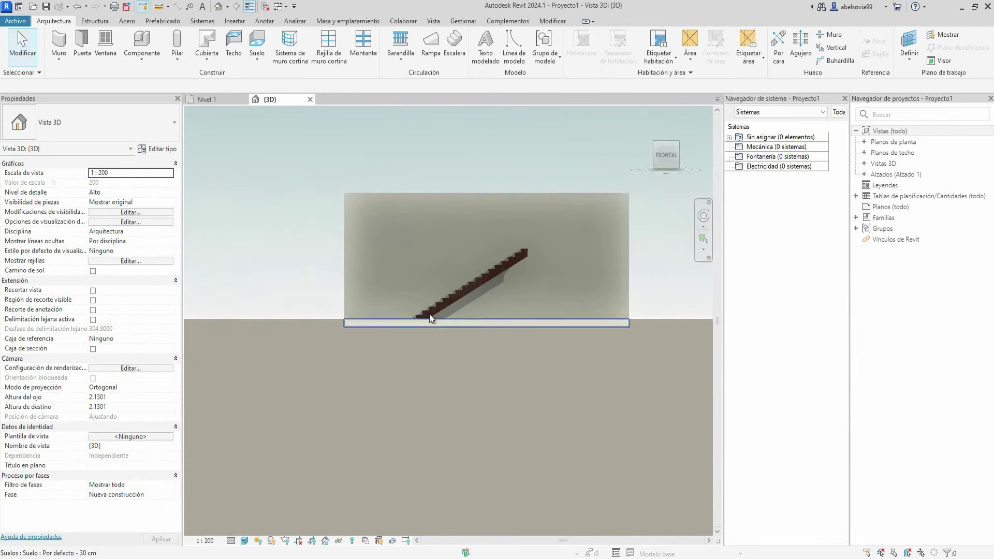
pyautogui.scroll(2, 432, 303)
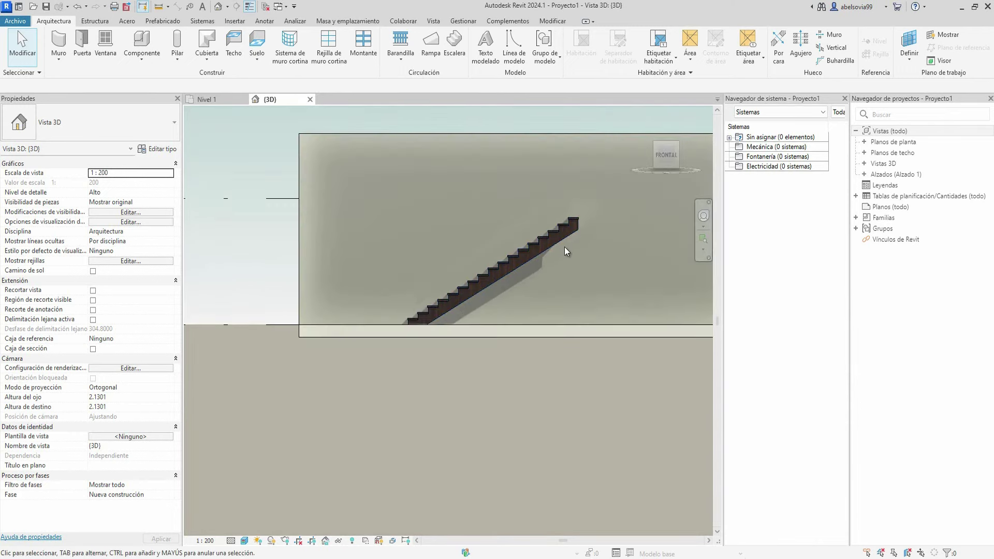
pyautogui.moveTo(581, 227); pyautogui.dragTo(570, 289, button='middle')
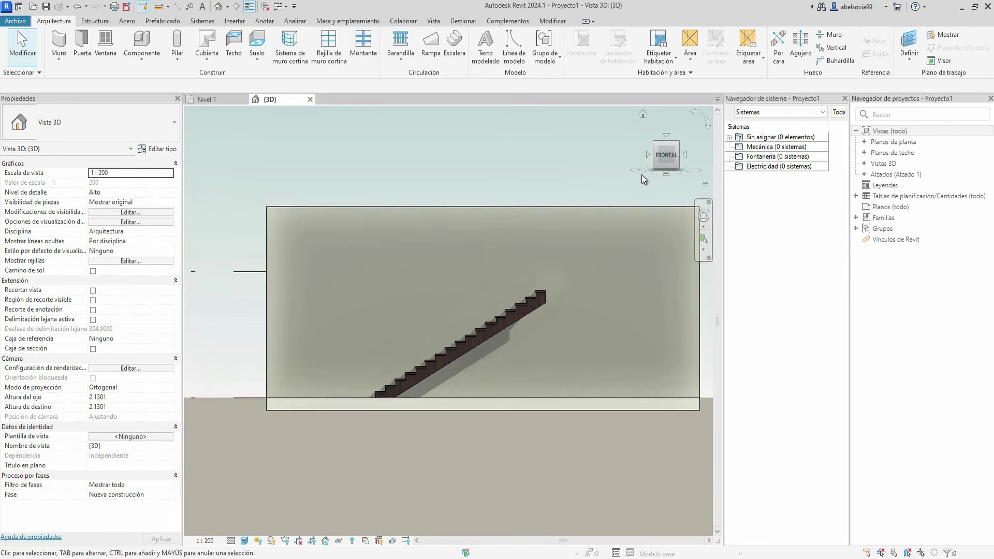
pyautogui.click(685, 155)
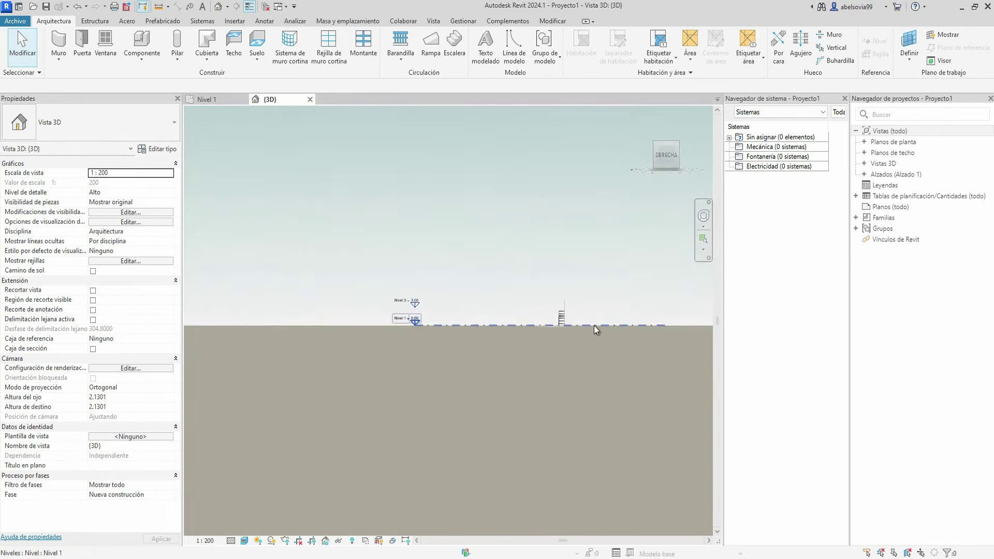
pyautogui.scroll(2, 503, 341)
pyautogui.scroll(3, 467, 332)
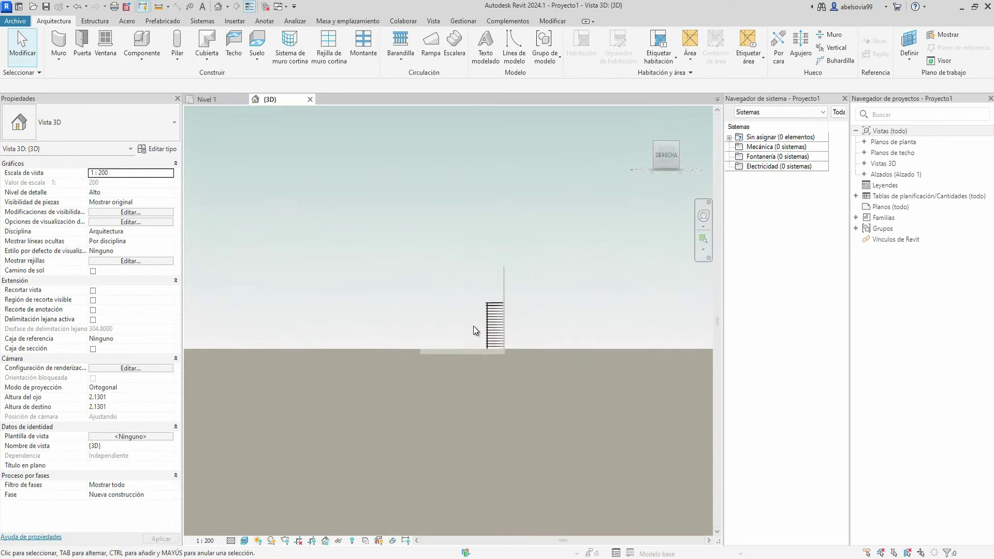
pyautogui.moveTo(486, 327); pyautogui.dragTo(493, 334, button='middle')
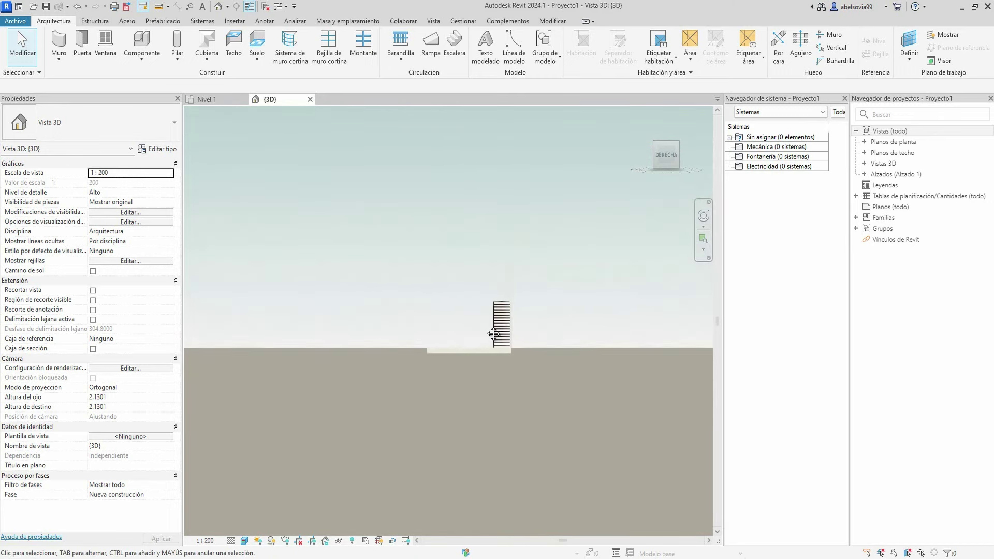
pyautogui.keyDown('shift'); pyautogui.moveTo(535, 371); pyautogui.dragTo(720, 402, button='middle'); pyautogui.keyUp('shift')
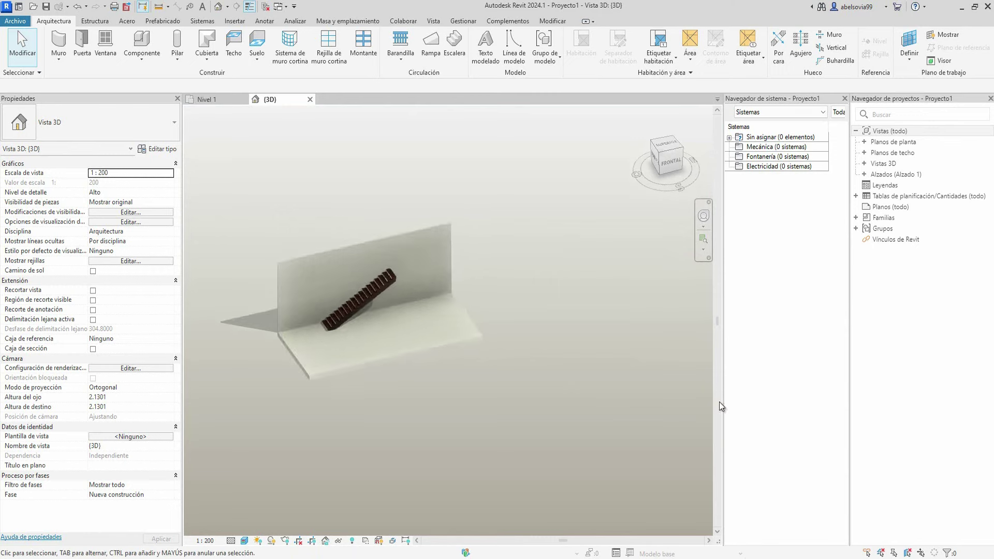
# Snap to a corner isometric view and zoom in along the dark-wood treads and their shadows
pyautogui.click(661, 171)
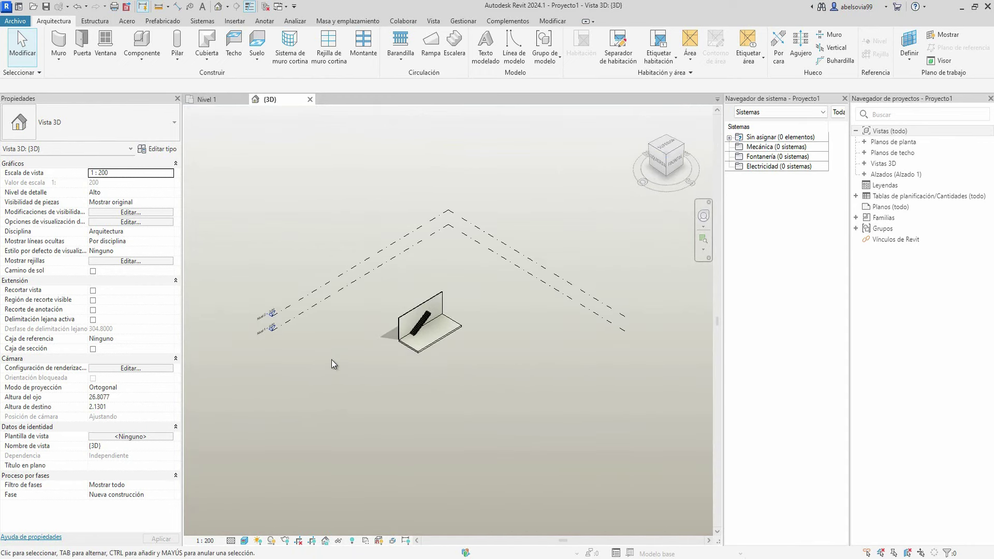
pyautogui.scroll(3, 409, 341)
pyautogui.scroll(2, 449, 289)
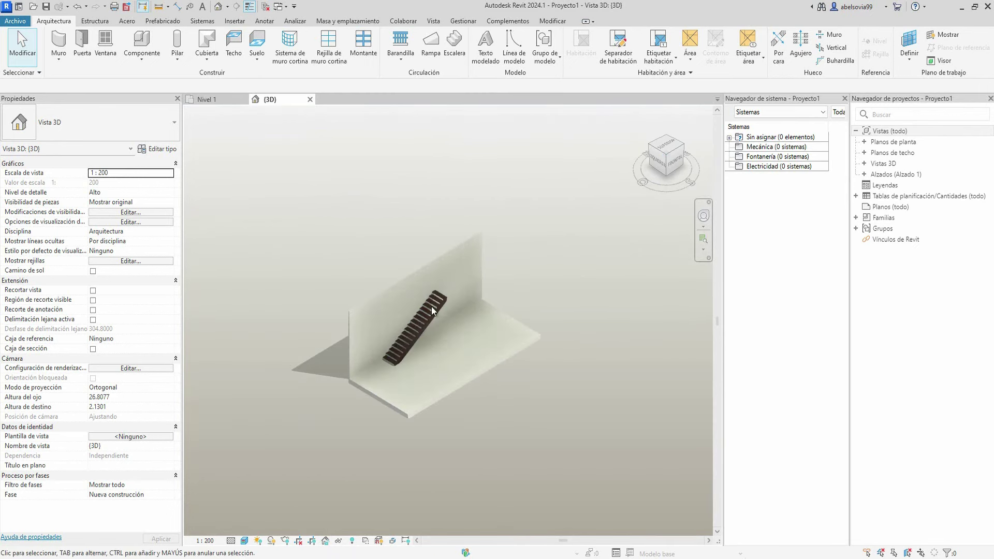
pyautogui.scroll(3, 402, 337)
pyautogui.scroll(5, 393, 357)
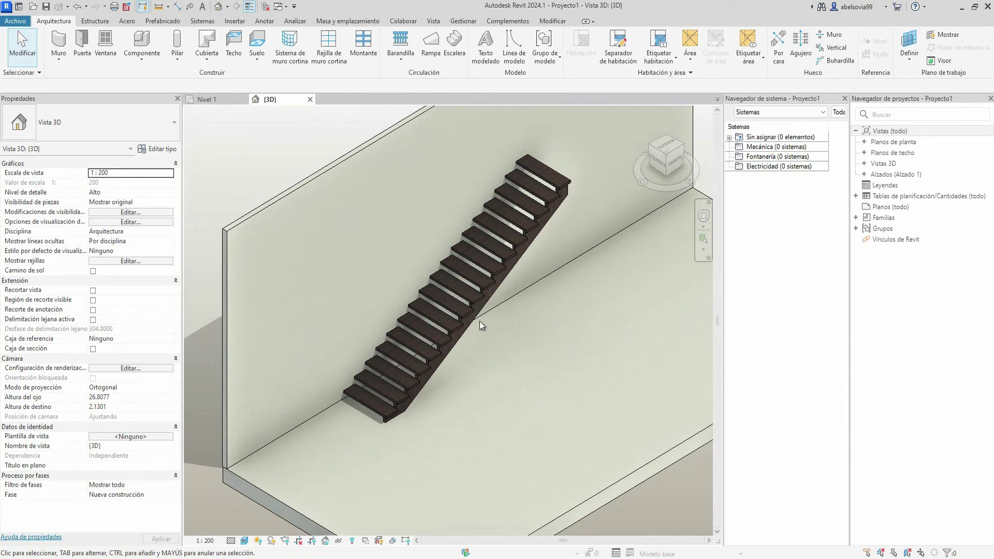
pyautogui.scroll(2, 471, 321)
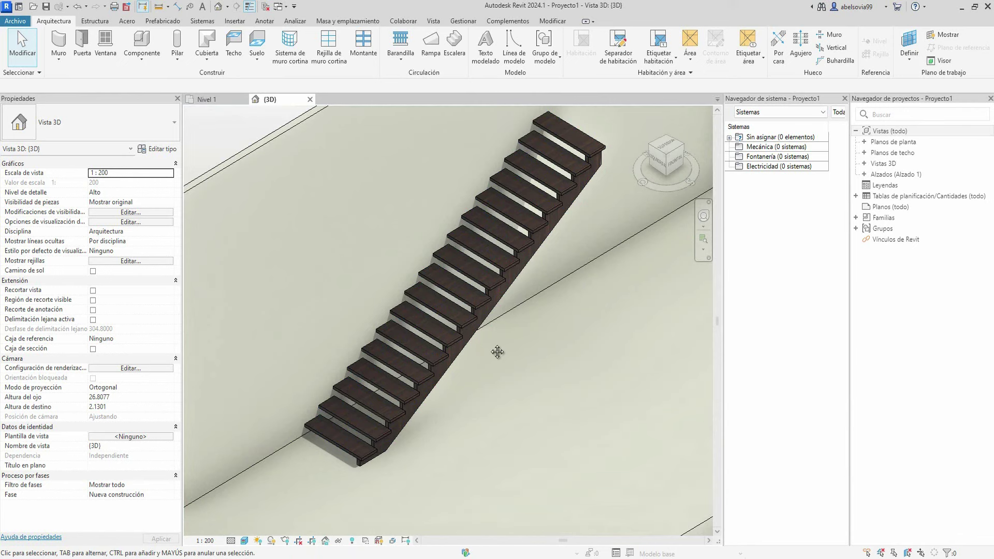
pyautogui.moveTo(497, 346); pyautogui.dragTo(542, 336, button='middle')
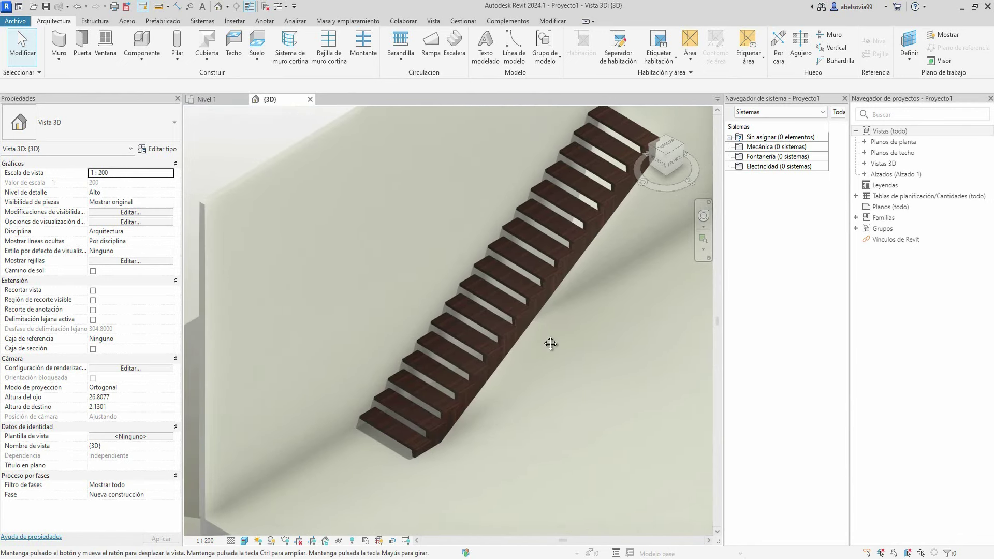